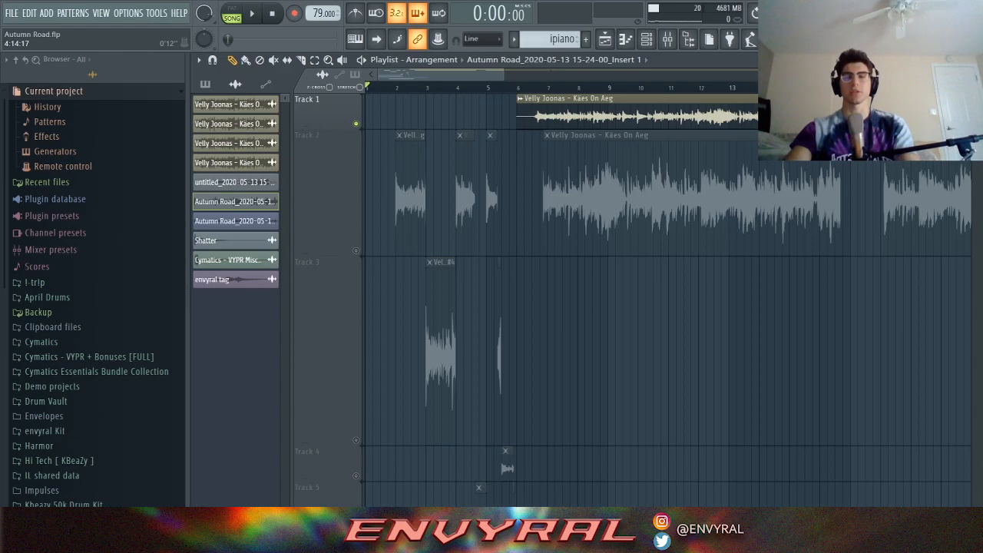
Step: Play the arrangement from around bar 6, then stop playback
scroll(502, 87, right, 1)
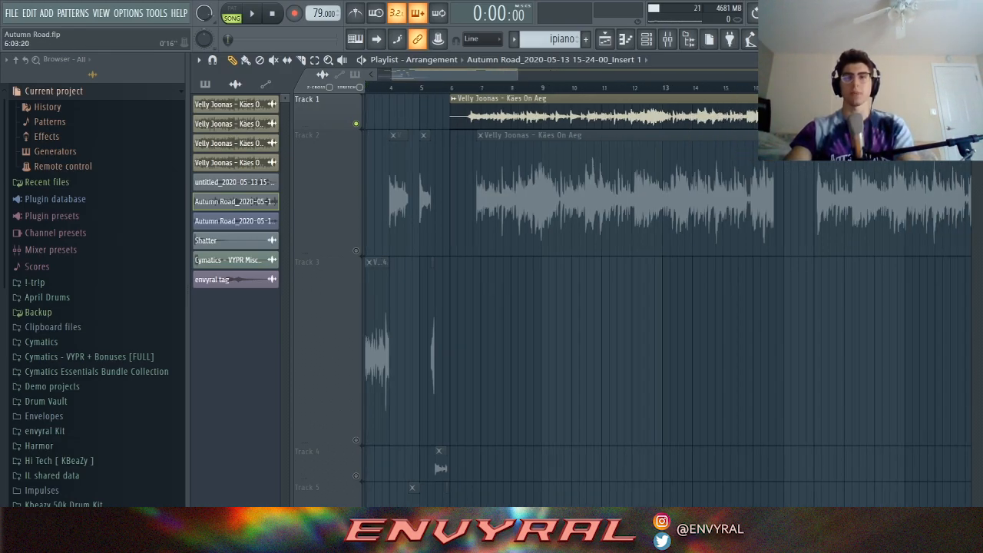
click(465, 87)
key(space)
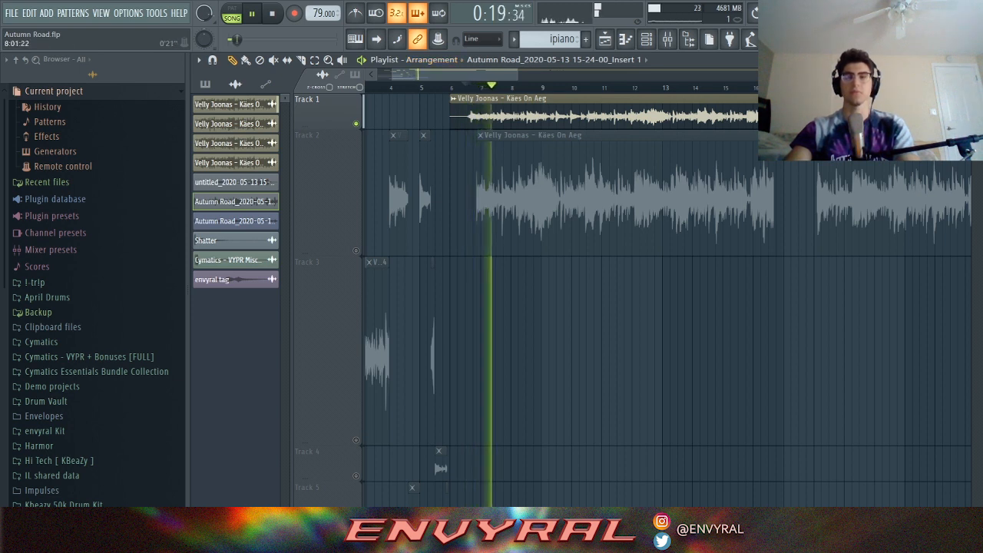
scroll(475, 79, right, 1)
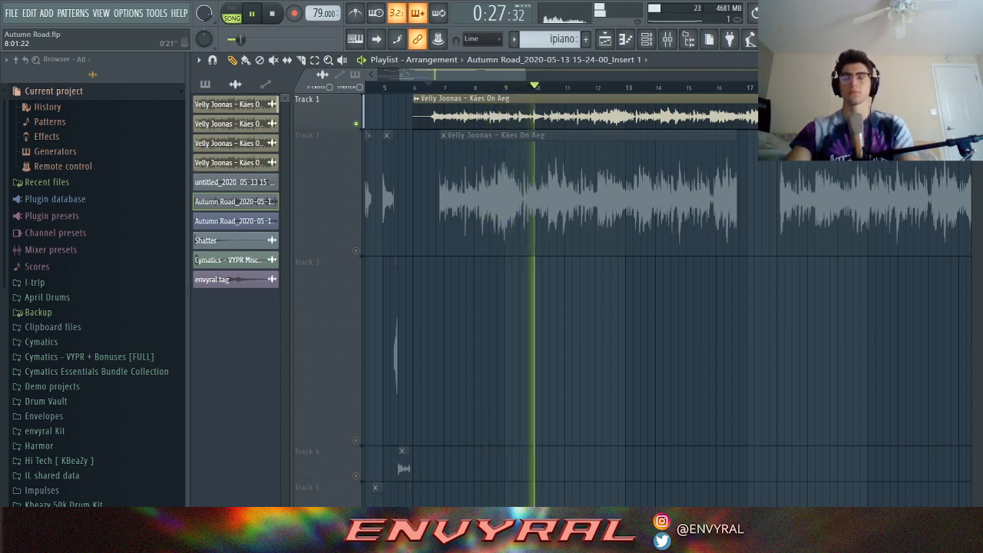
key(space)
Step: Move the playhead back to bar 2 and solo Track 2
scroll(630, 300, left, 4)
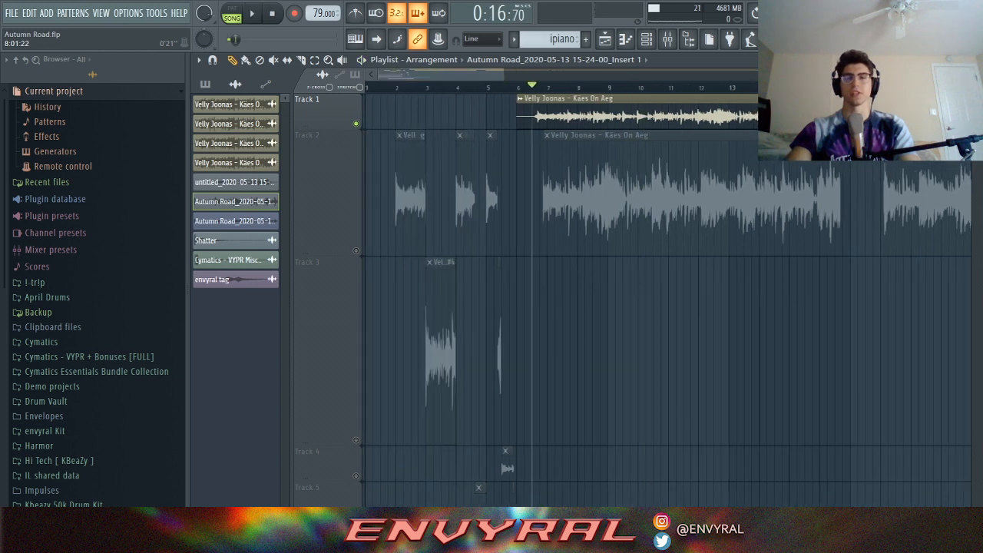
click(397, 87)
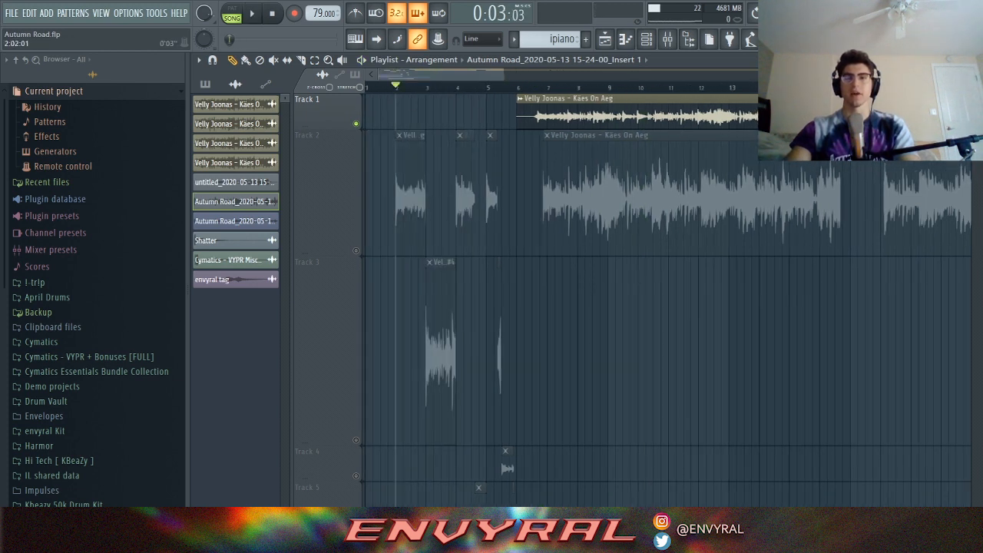
right_click(355, 251)
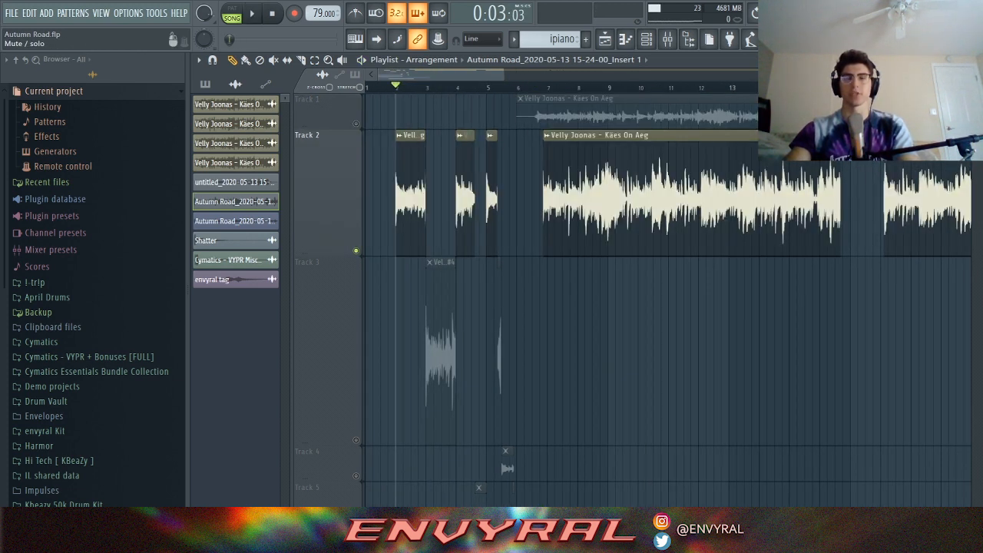
Step: Unmute Track 3 and play the chops from bar 2
click(355, 440)
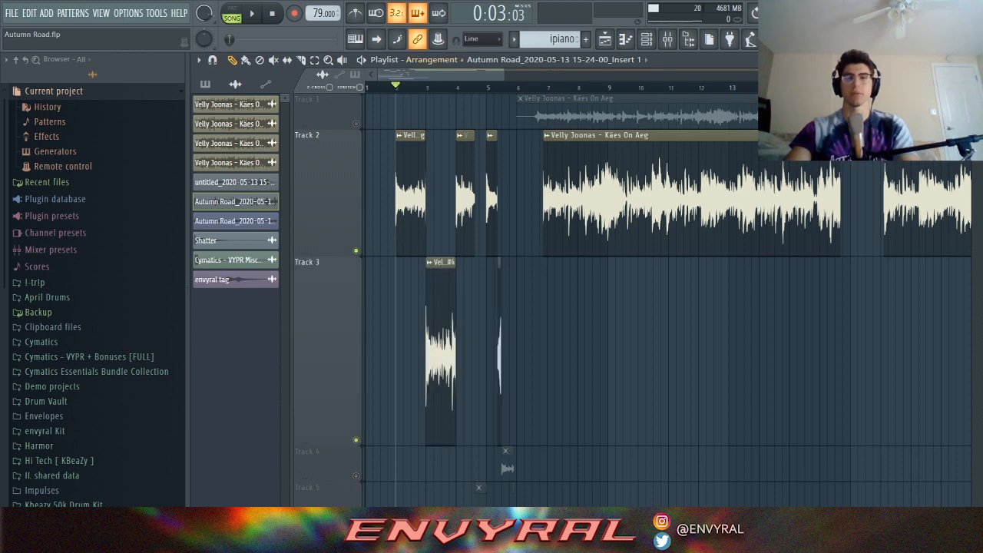
key(space)
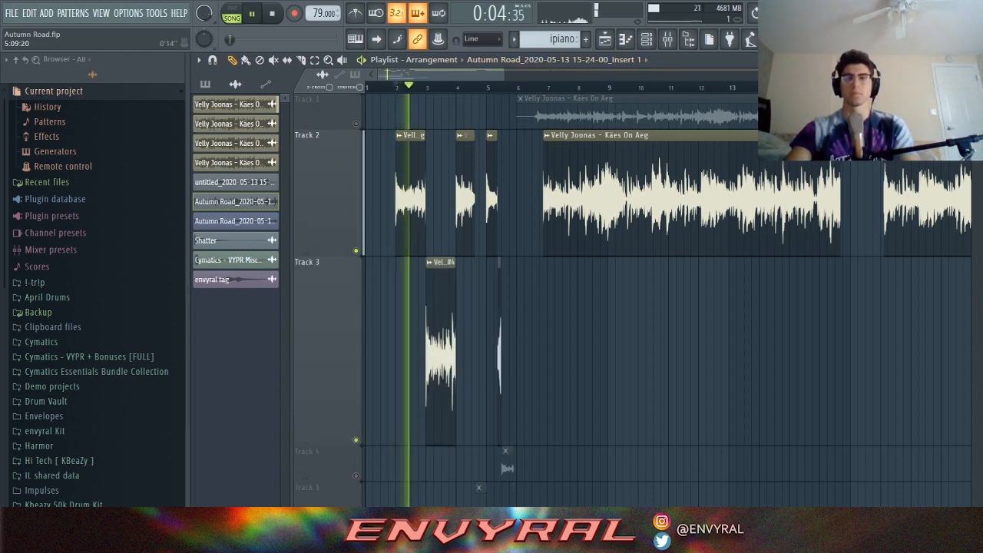
scroll(505, 307, up, 1)
scroll(505, 307, up, 1)
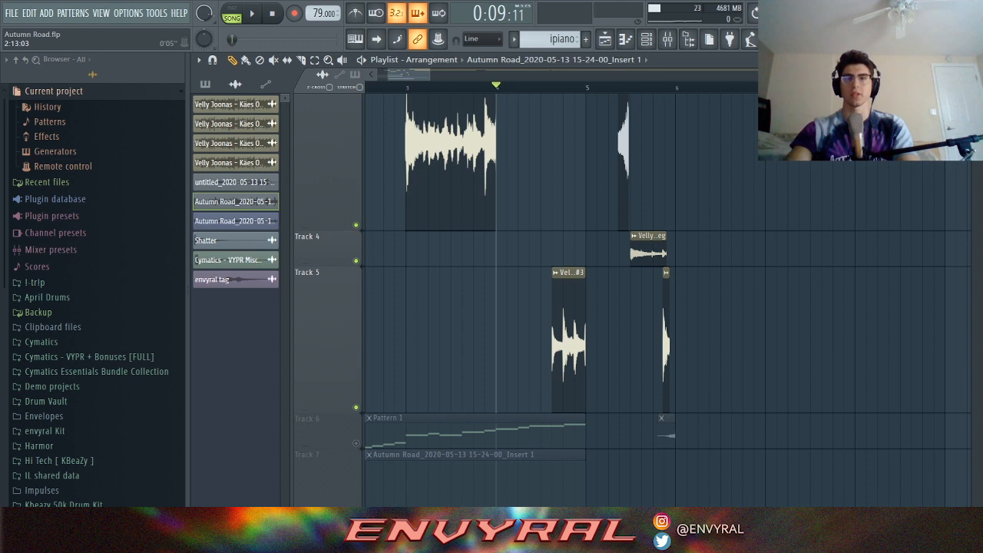
Step: Zoom the playlist and move the playback start to bar 3
scroll(529, 299, down, 1)
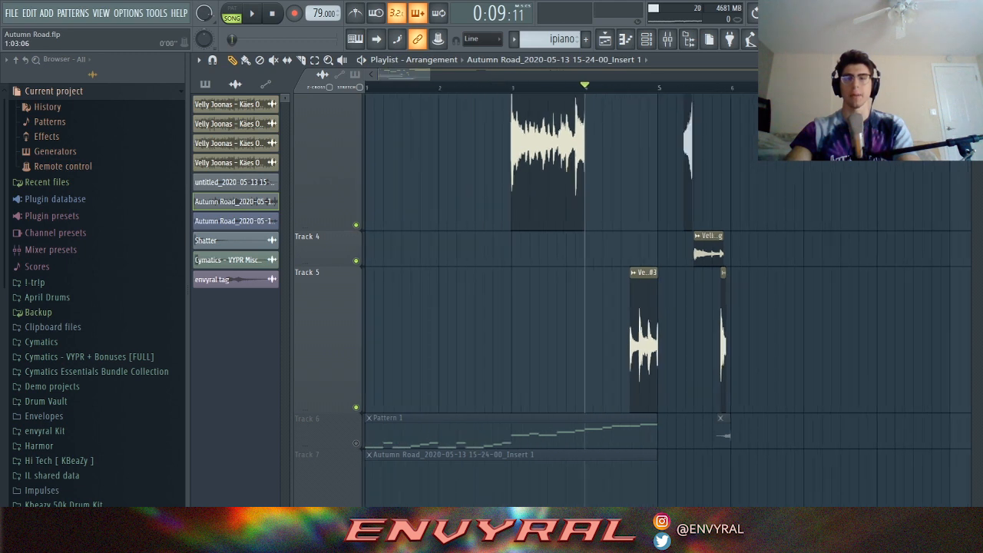
scroll(528, 300, down, 3)
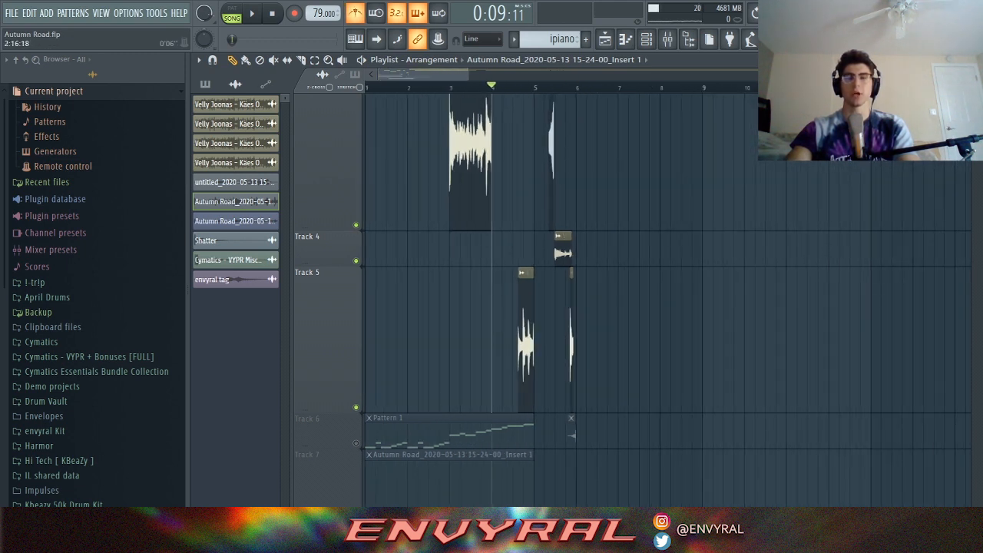
click(449, 87)
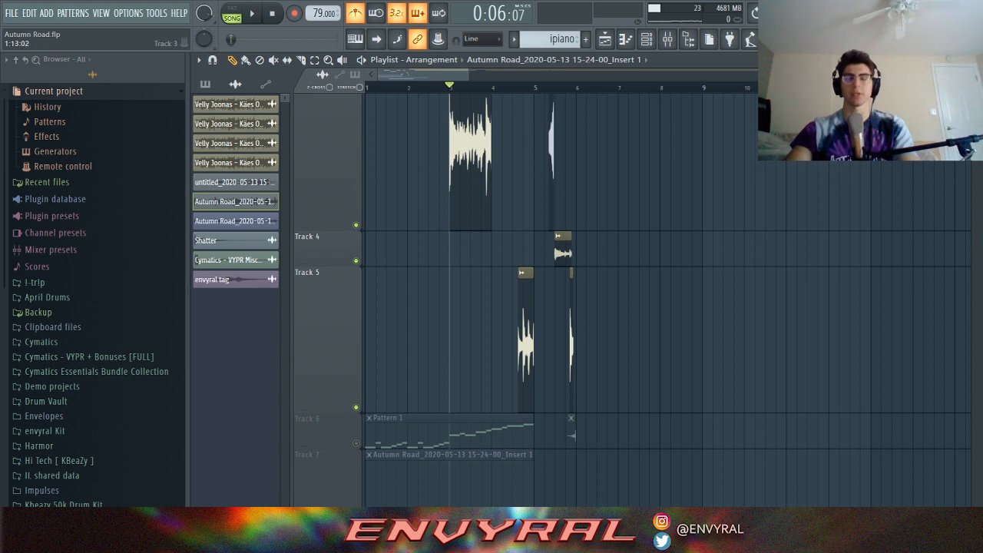
scroll(630, 300, down, 4)
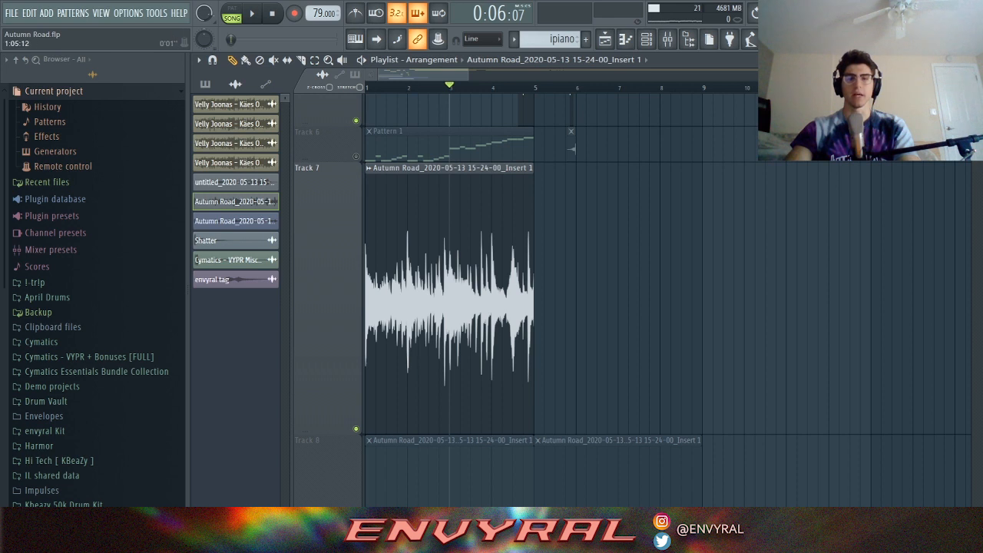
Step: Audition Track 7's rendered loop from the song start twice, zoomed in on the timeline
click(386, 86)
key(space)
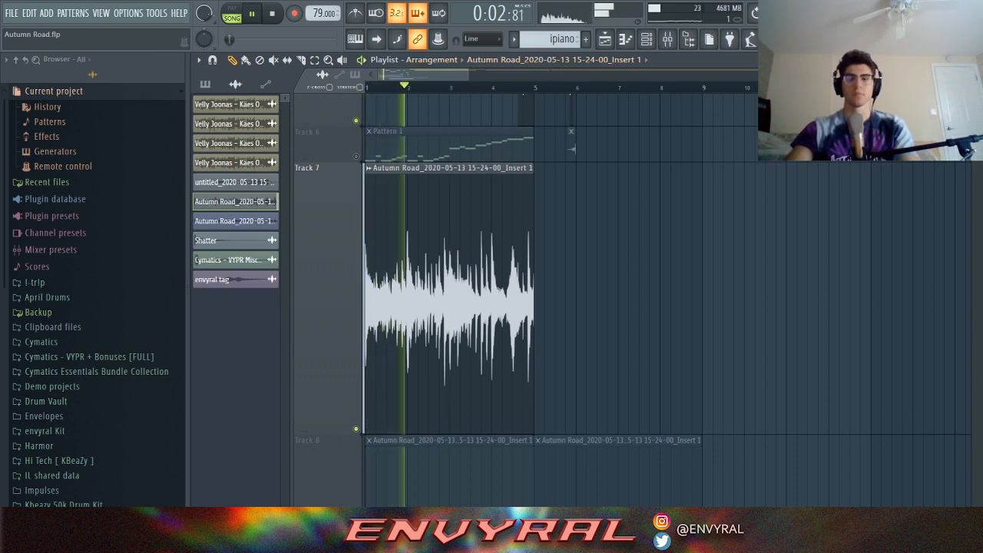
key(Page_Up)
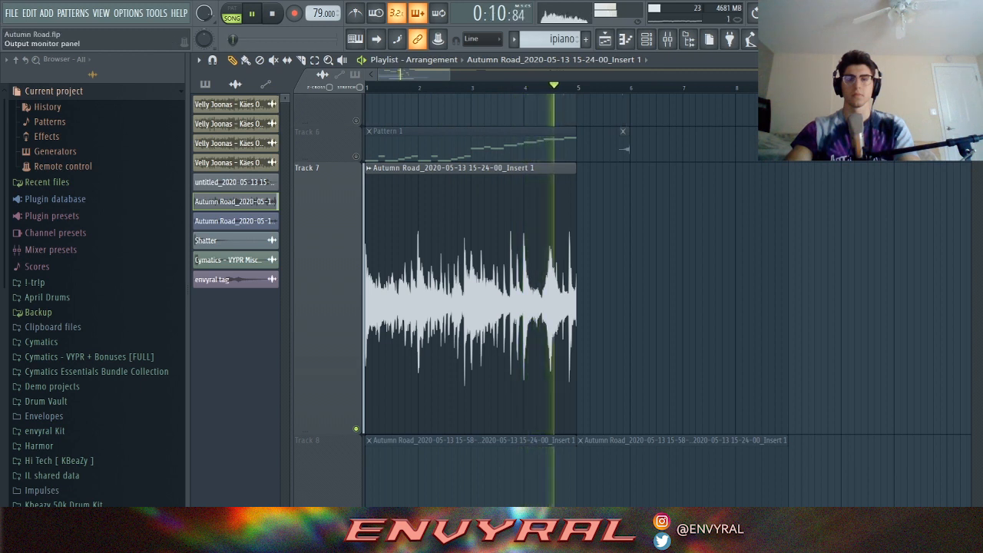
key(space)
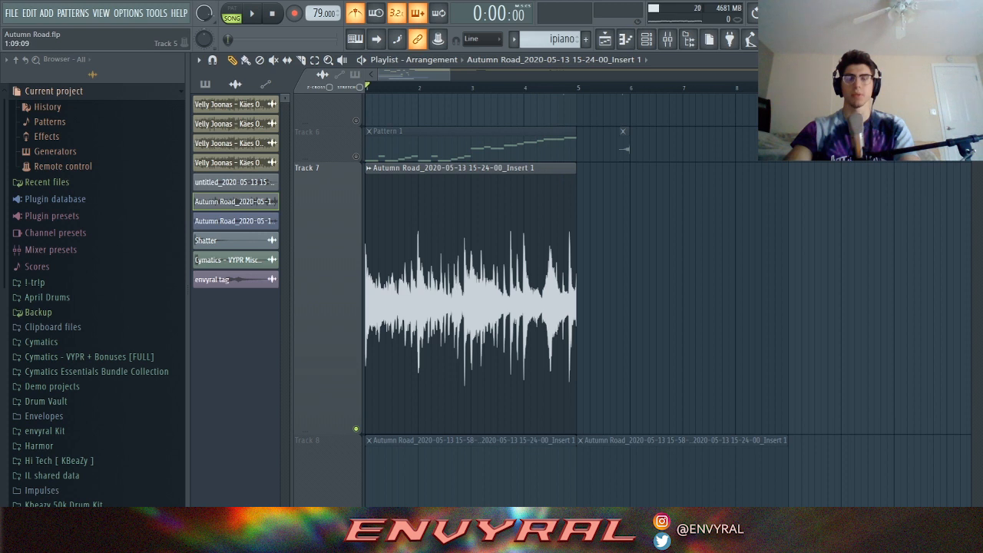
key(space)
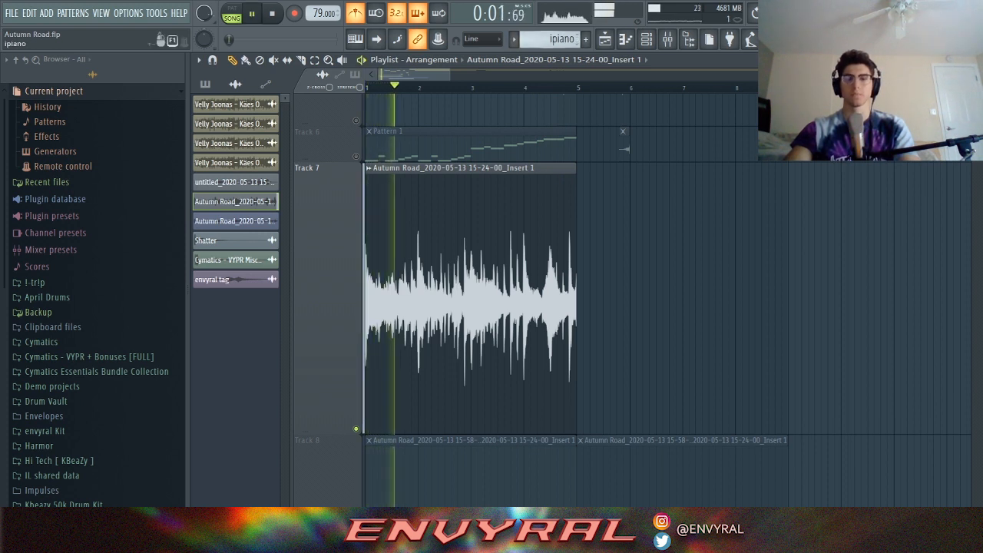
key(space)
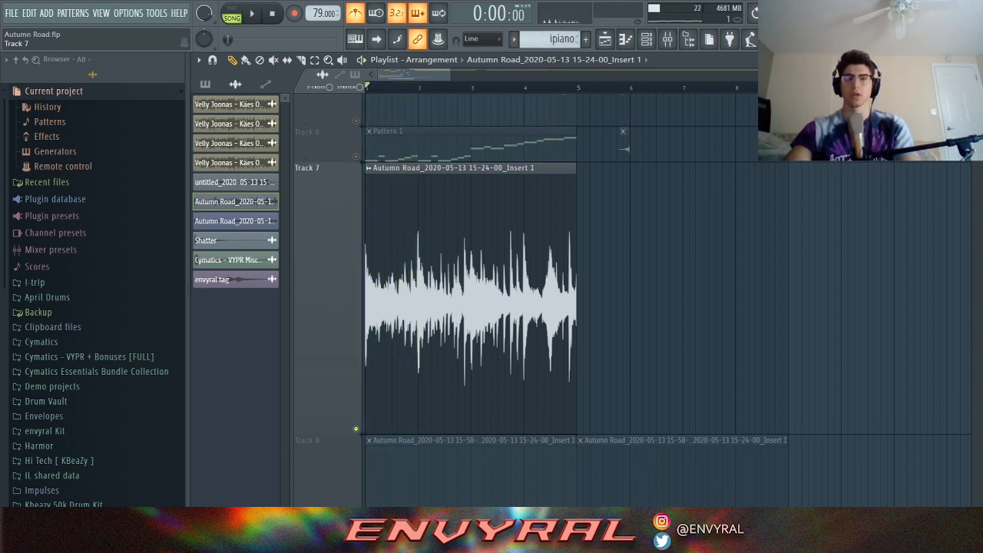
Step: Unsolo Track 7 so all playlist tracks play again
right_click(355, 429)
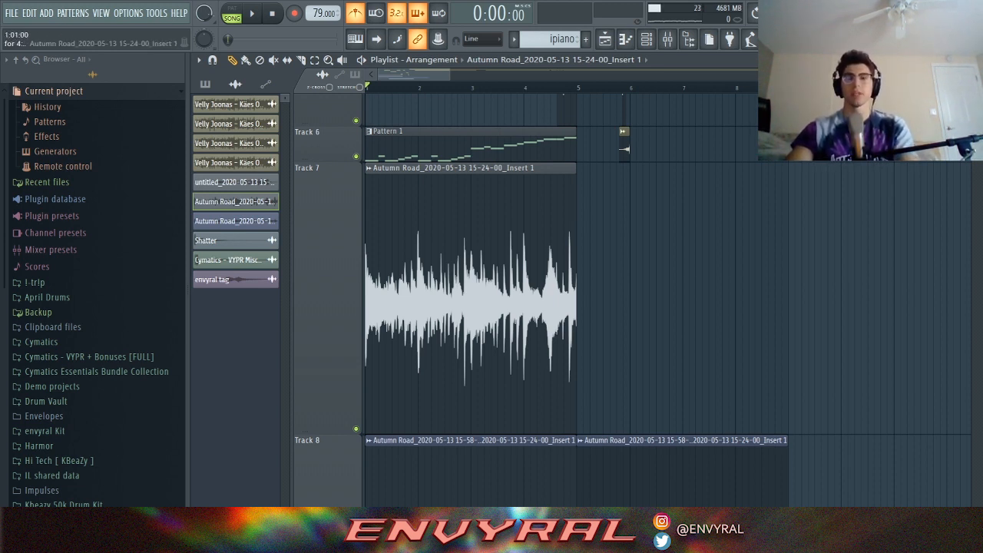
drag(450, 75, 523, 74)
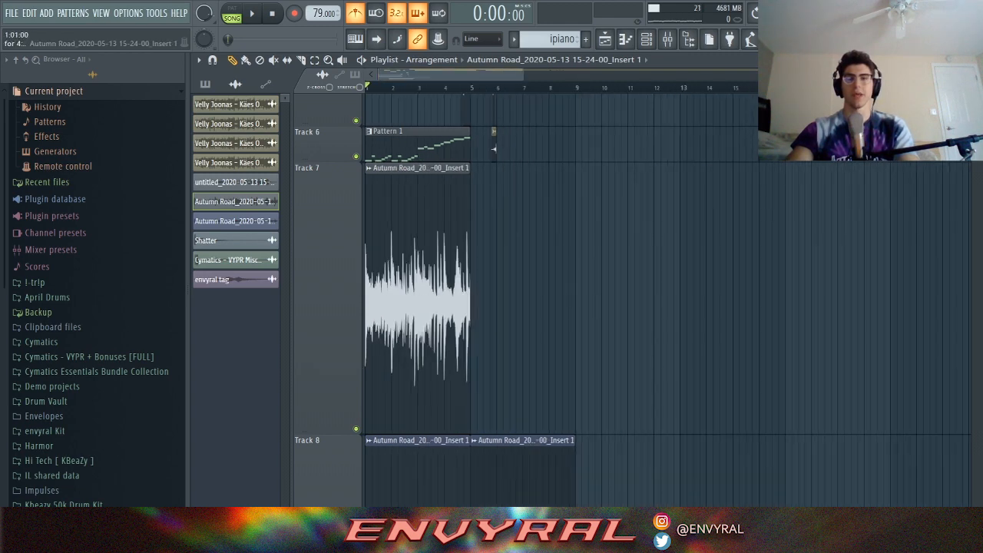
scroll(630, 299, up, 5)
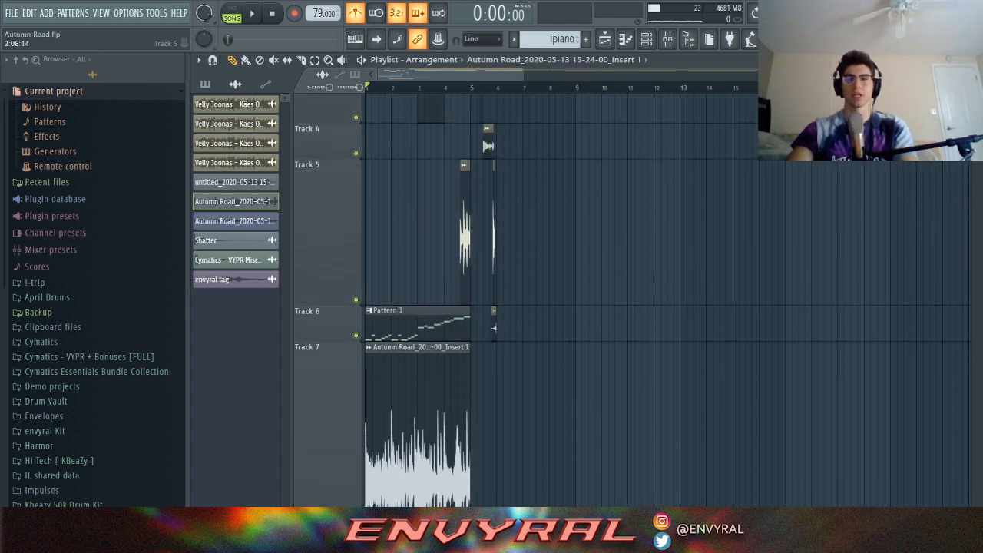
scroll(630, 300, down, 4)
scroll(630, 299, down, 4)
scroll(630, 300, up, 4)
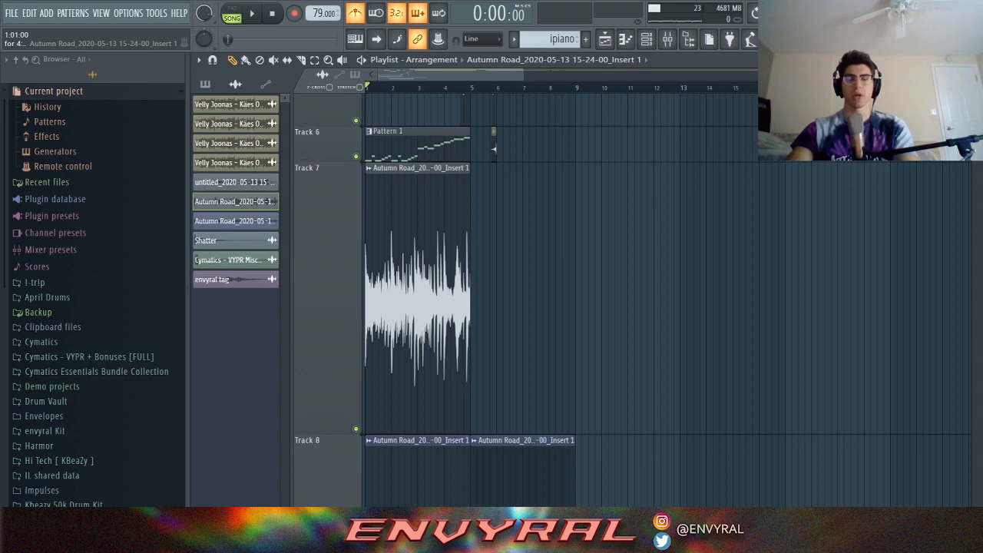
Step: Add a Fruity Slicer channel to the channel rack
click(29, 13)
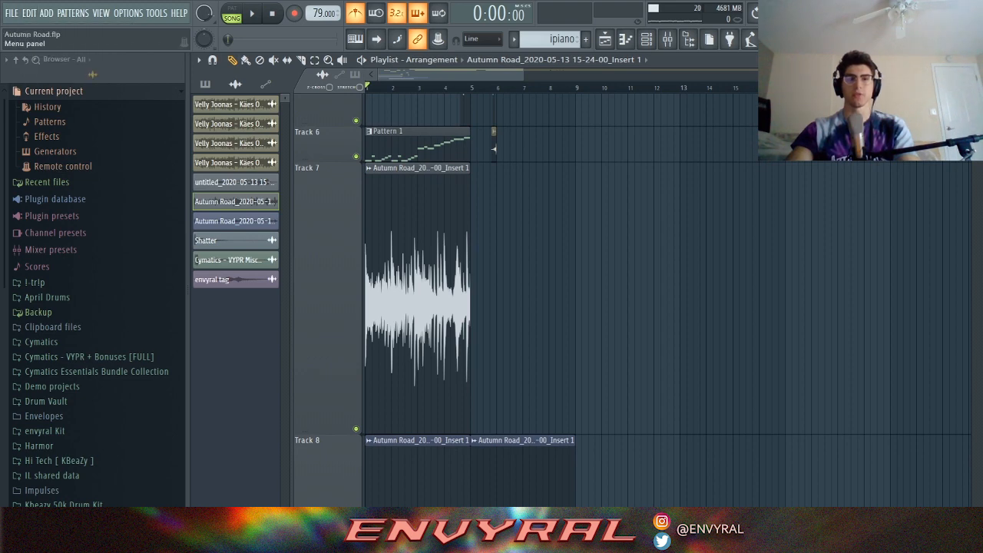
mouse_move(47, 13)
click(69, 457)
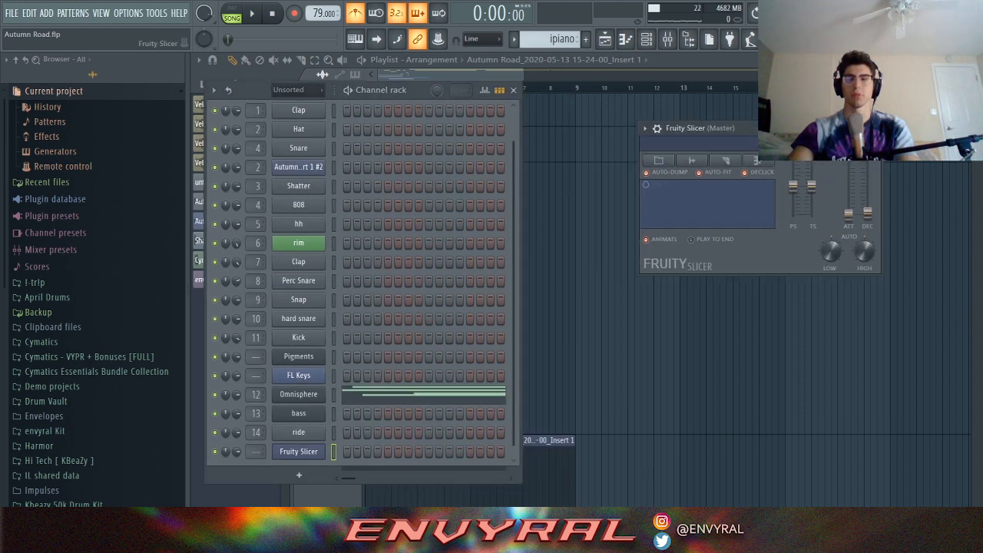
Step: Load the rendered Autumn Road audio channel's sample into Fruity Slicer
click(299, 90)
click(288, 118)
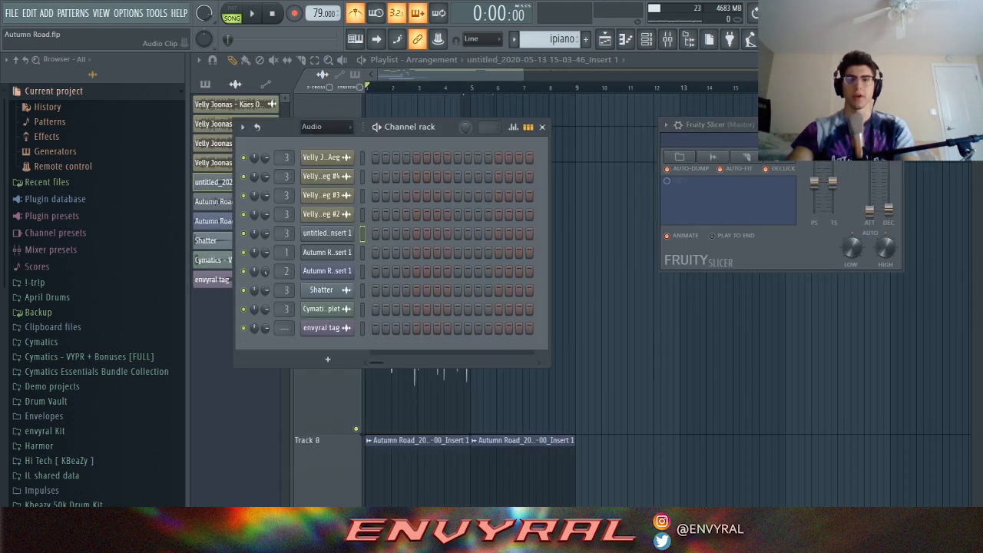
click(327, 253)
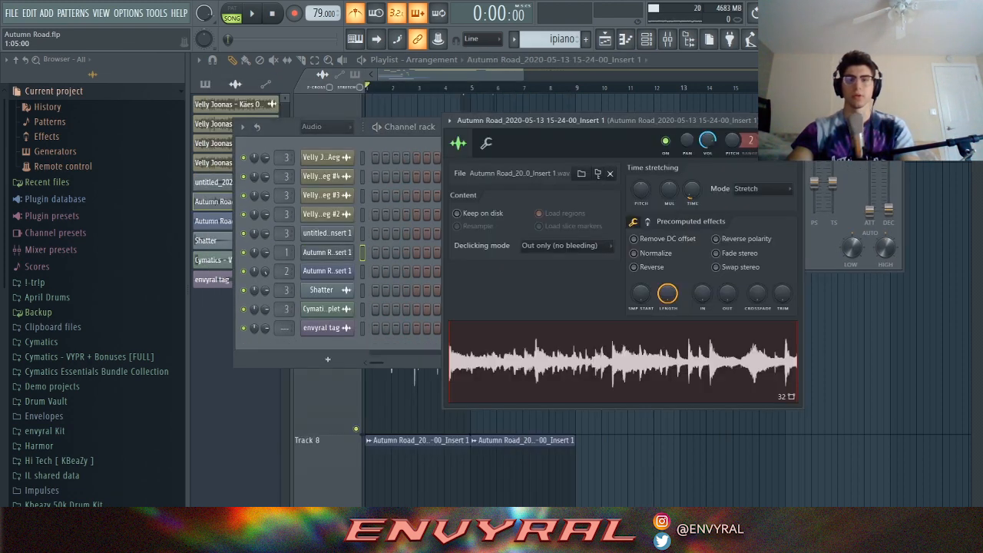
drag(537, 120, 229, 95)
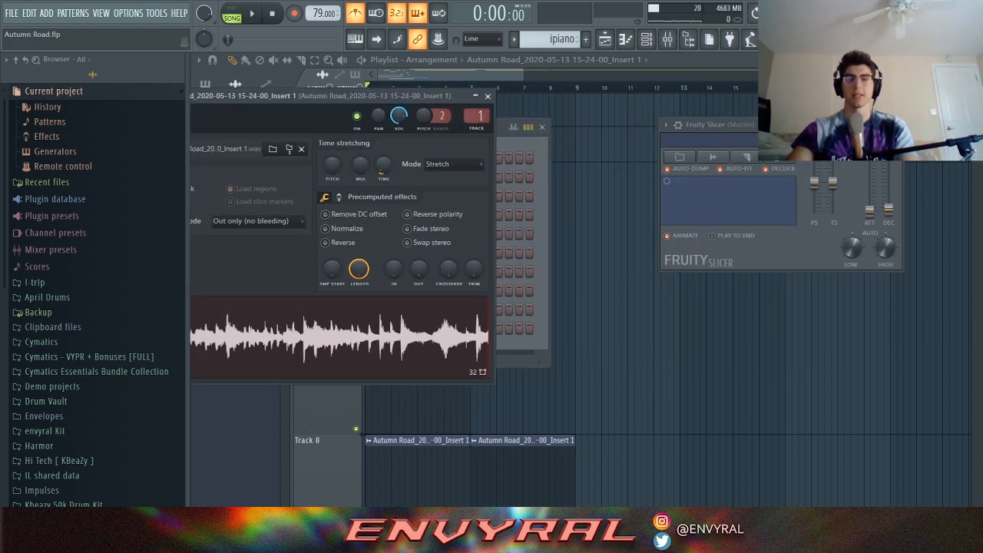
drag(345, 338, 754, 223)
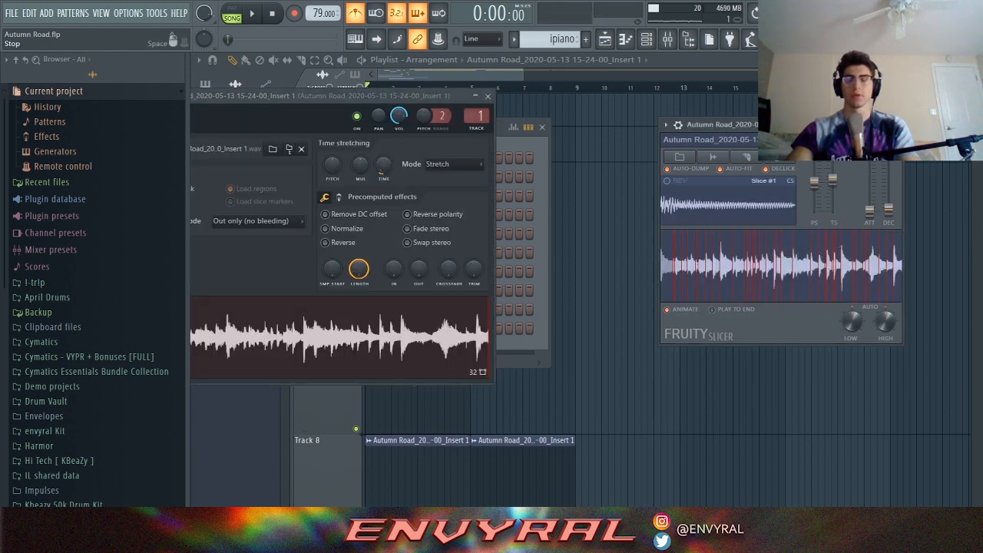
Step: Slice the loop by Beat and start a new empty Pattern 15
click(487, 95)
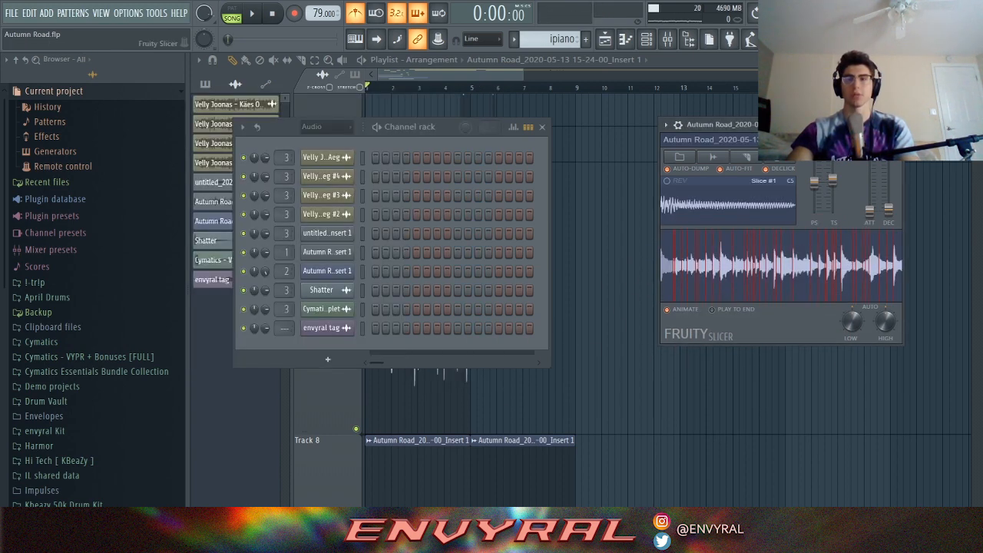
drag(833, 124, 769, 133)
click(681, 165)
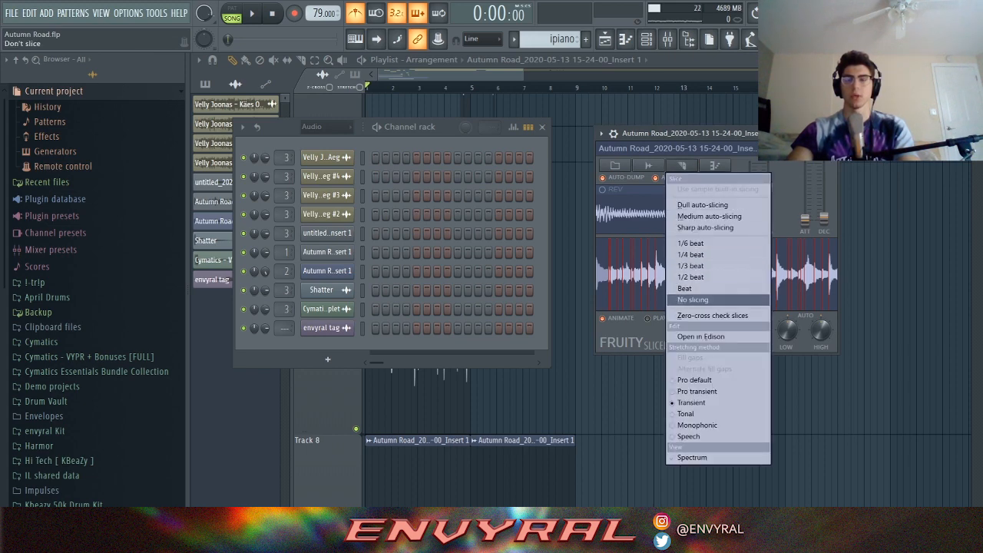
click(691, 288)
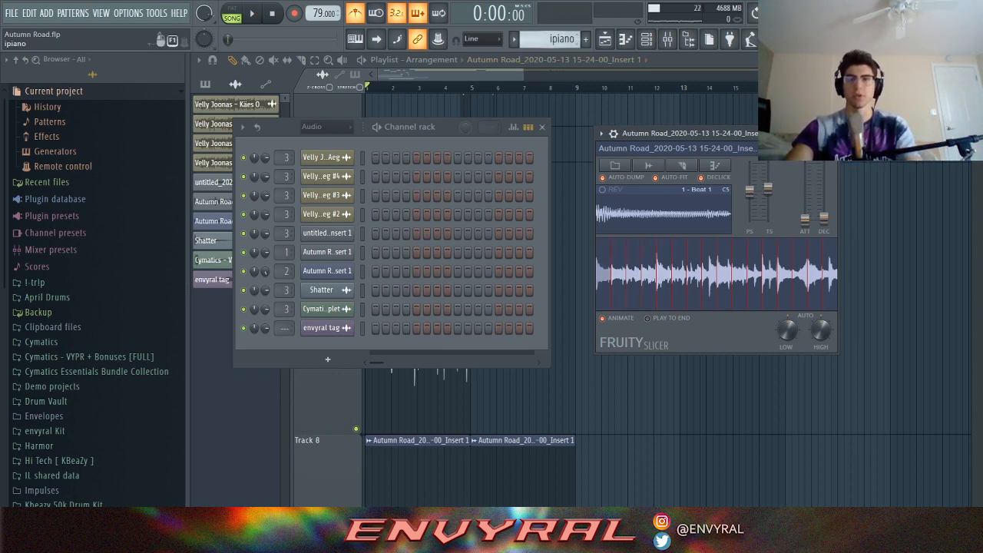
click(585, 38)
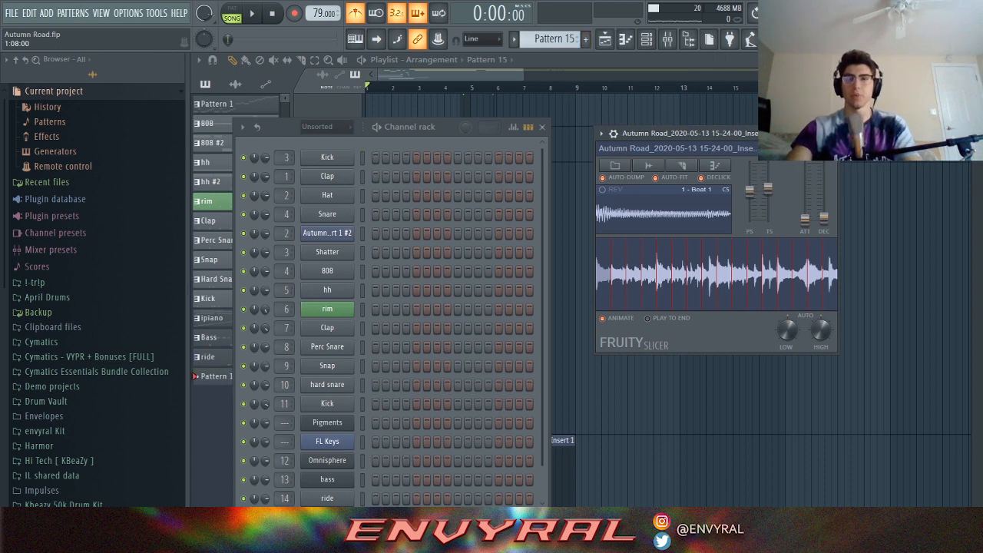
Step: Open the sliced channel's piano roll and place Beat 1–4 slice notes in sequence
drag(387, 126, 467, 61)
scroll(407, 288, down, 2)
right_click(435, 421)
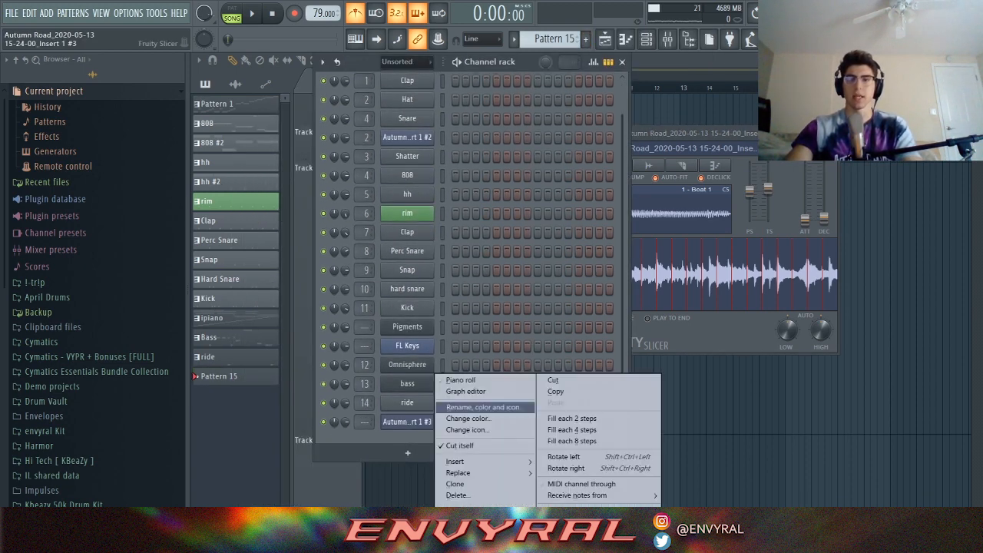
click(454, 381)
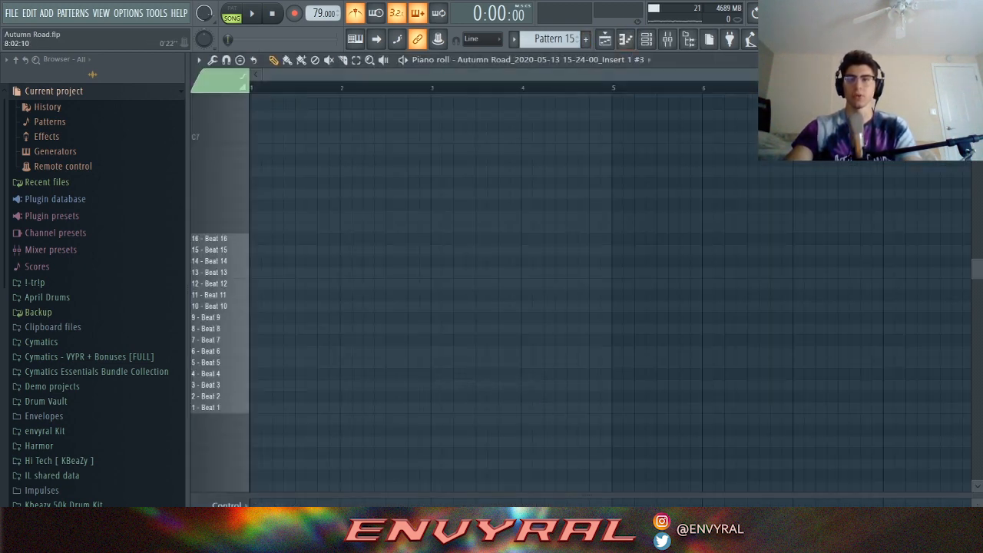
scroll(889, 75, up, 3)
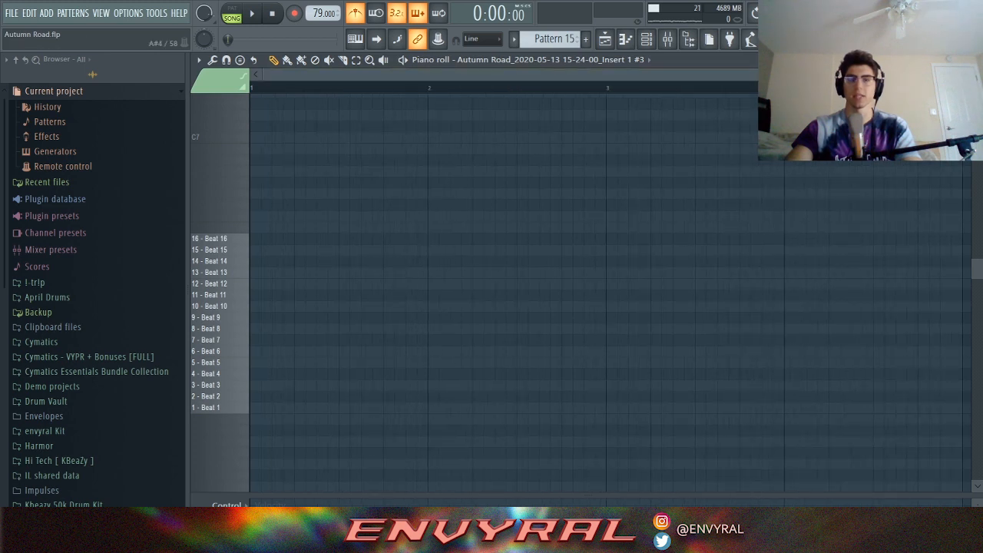
click(257, 407)
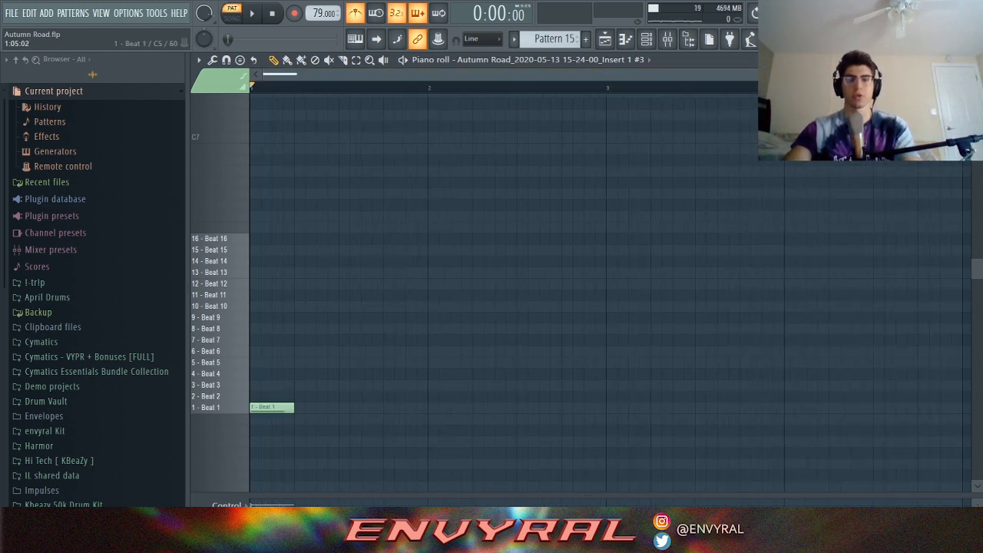
click(303, 395)
click(348, 385)
click(392, 373)
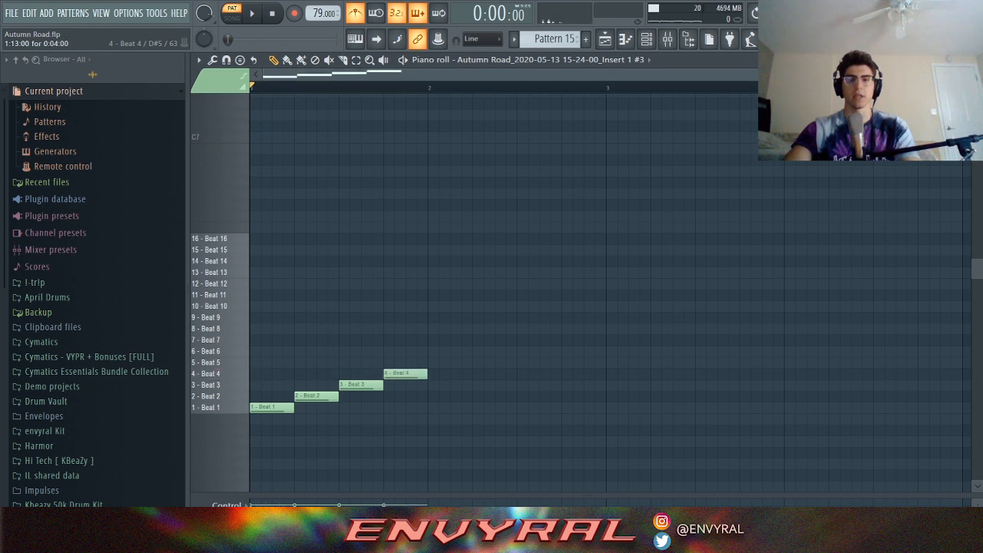
Step: Duplicate the four notes with Ctrl+B, shift the copies up to Beats 5–8, and audition
drag(427, 347, 251, 447)
key(ctrl+b)
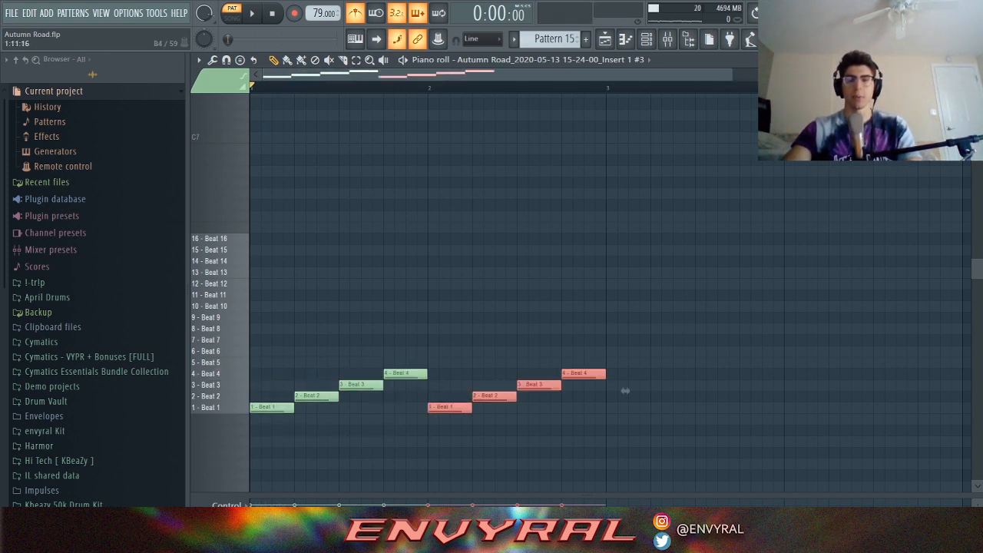
key(Up)
key(Up)
key(Up)
key(Up)
key(ctrl+d)
key(space)
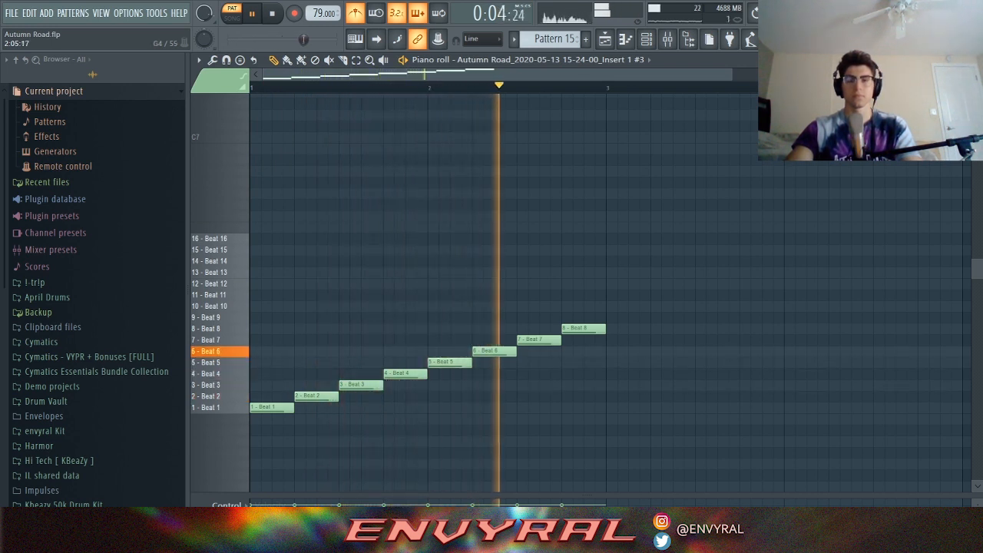
key(space)
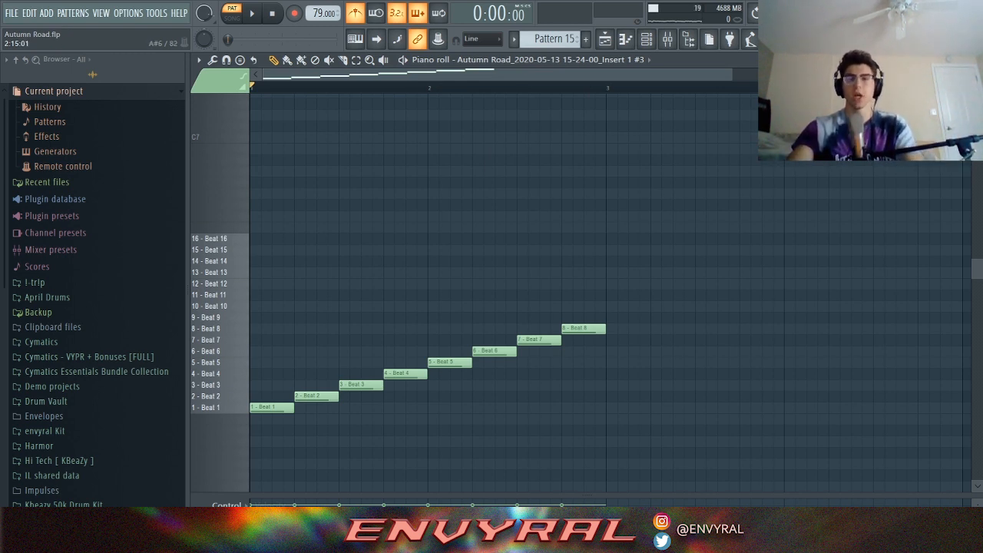
Step: Erase the placed notes and play back the rearranged Beats 1–16 chop pattern
right_click(584, 328)
right_click(272, 407)
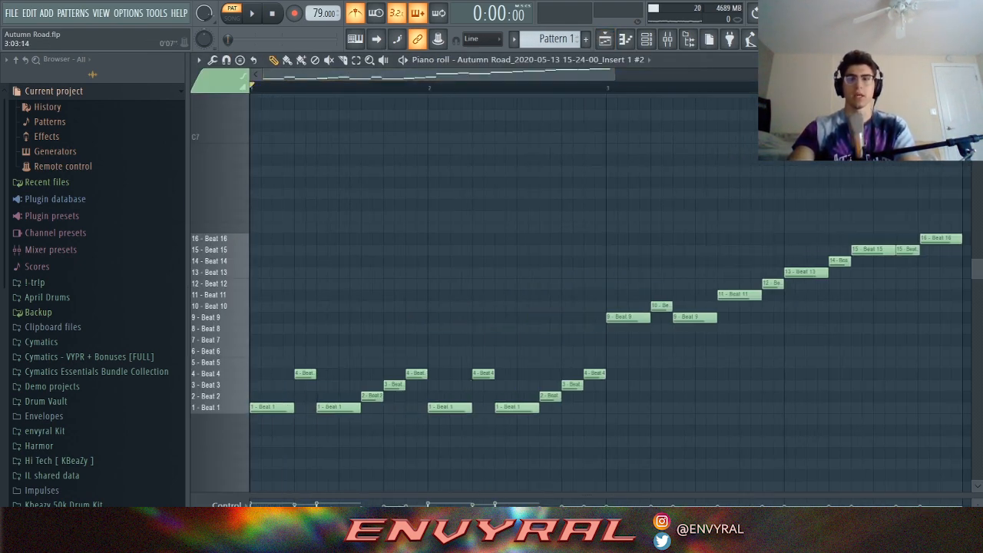
drag(613, 74, 700, 74)
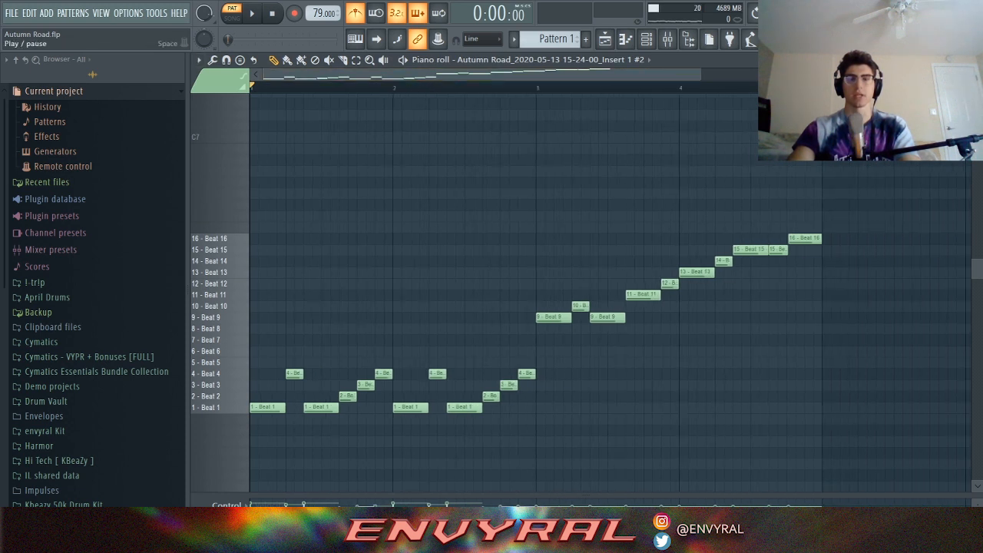
click(251, 13)
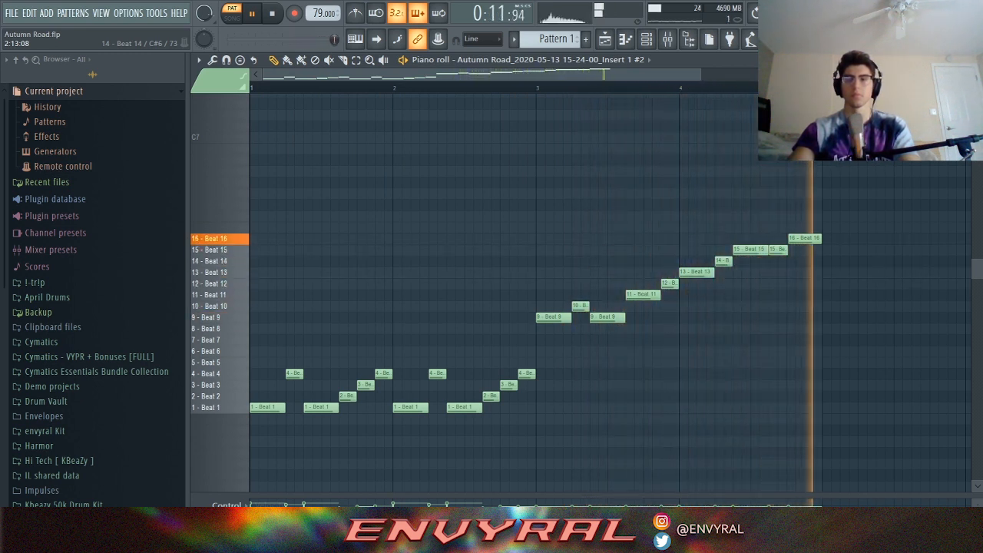
key(space)
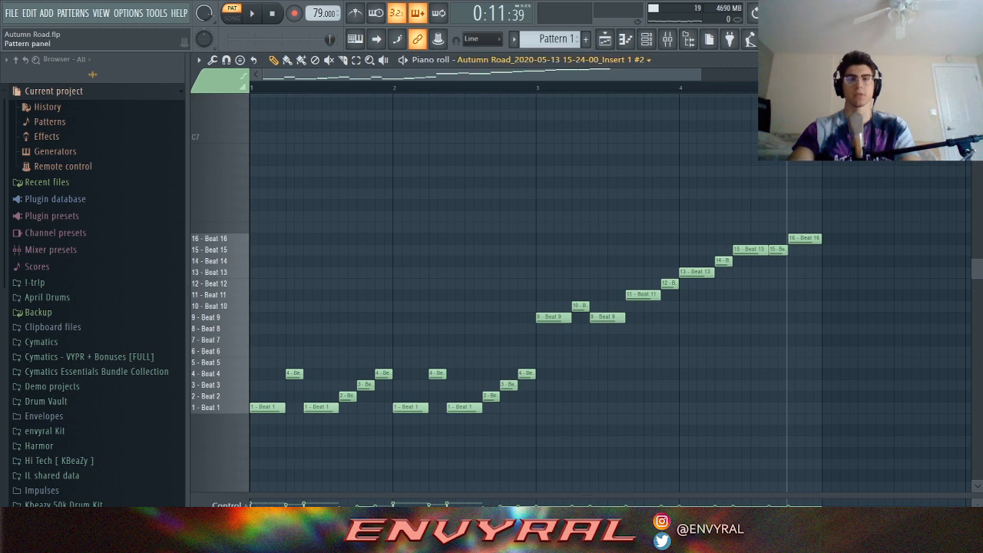
Step: Return to the arrangement playlist and delete the 808 clip on Track 9
click(605, 39)
key(space)
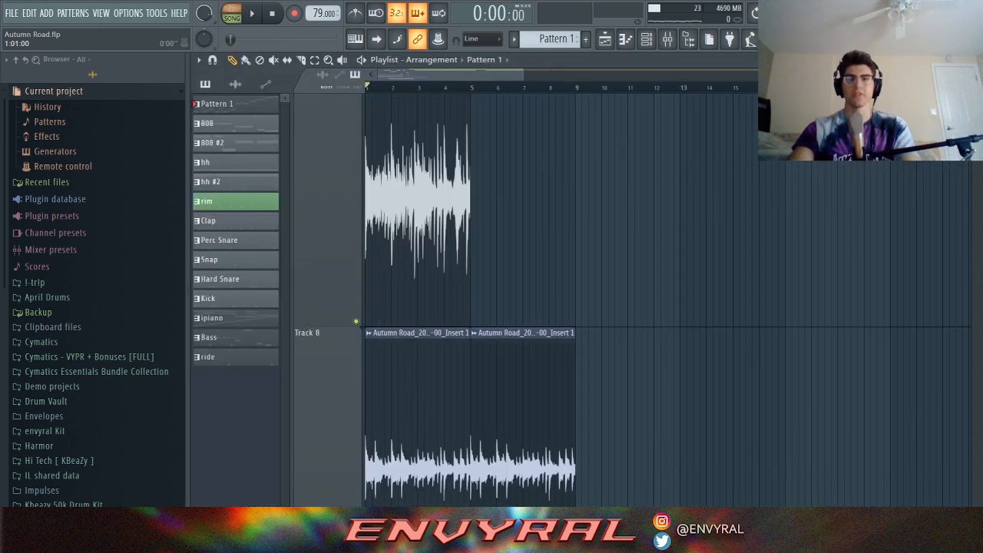
key(l)
scroll(461, 308, down, 4)
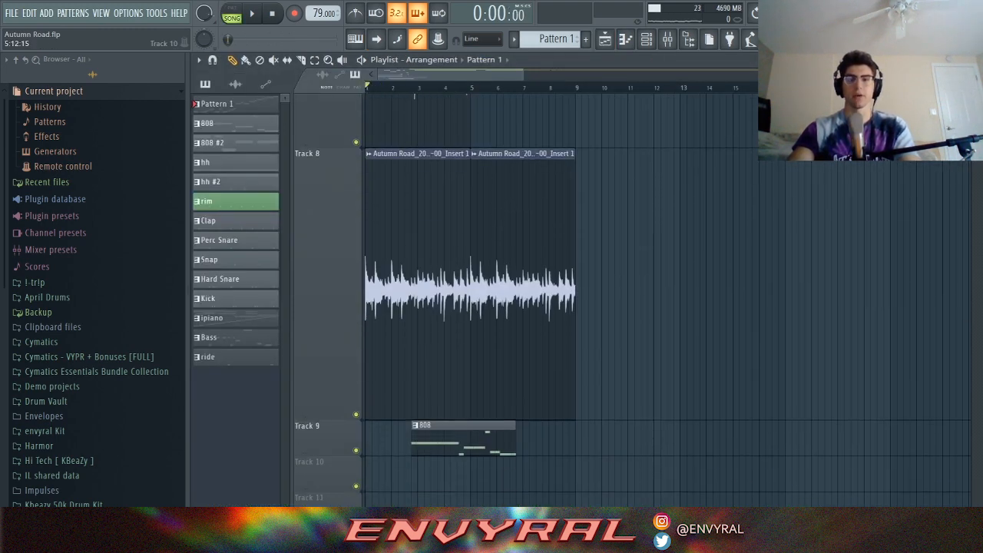
right_click(489, 440)
Step: Solo Track 8's sliced loop and listen to it from the start
right_click(355, 415)
key(space)
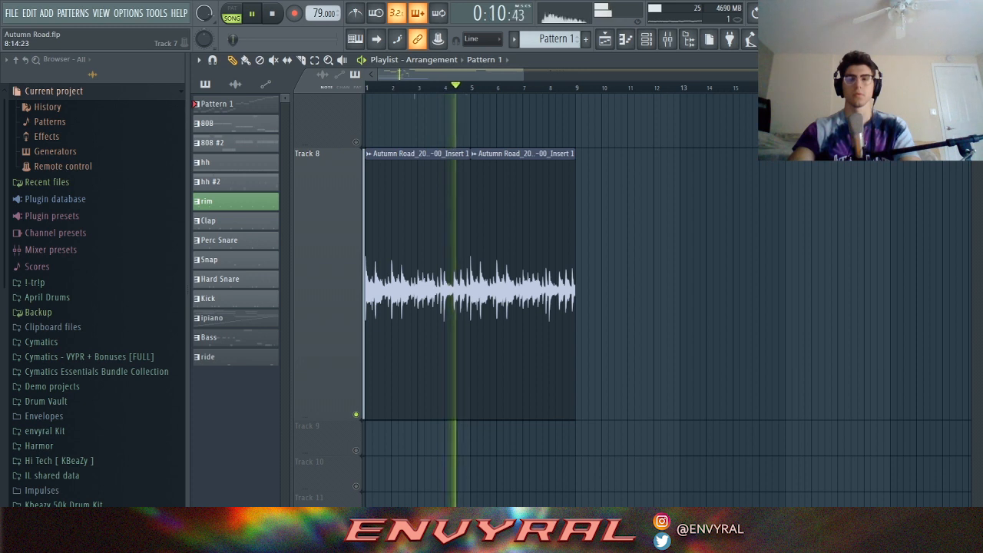
key(space)
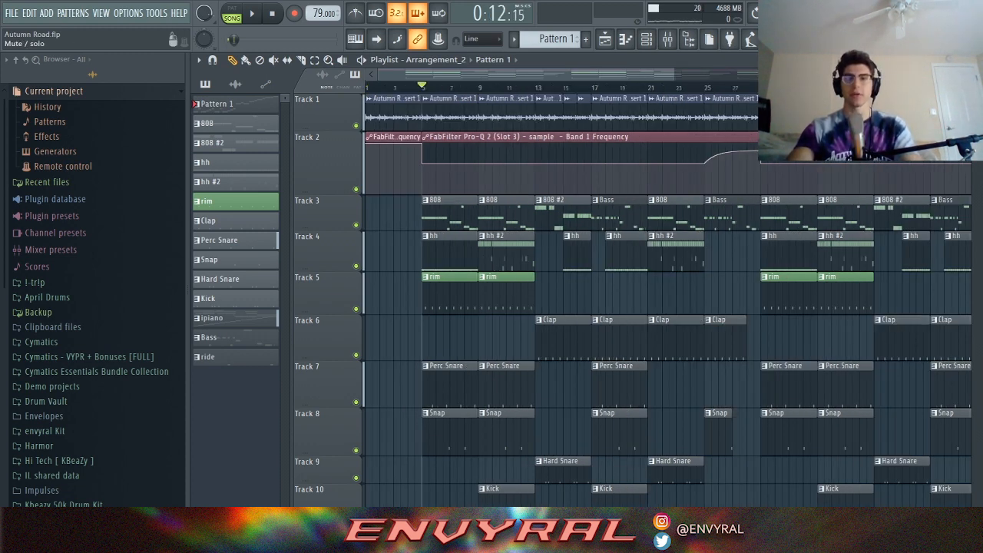
Step: Mute Track 3's 808 and bass clips, select the ipiano pattern, and play the arrangement
click(356, 224)
click(212, 318)
key(space)
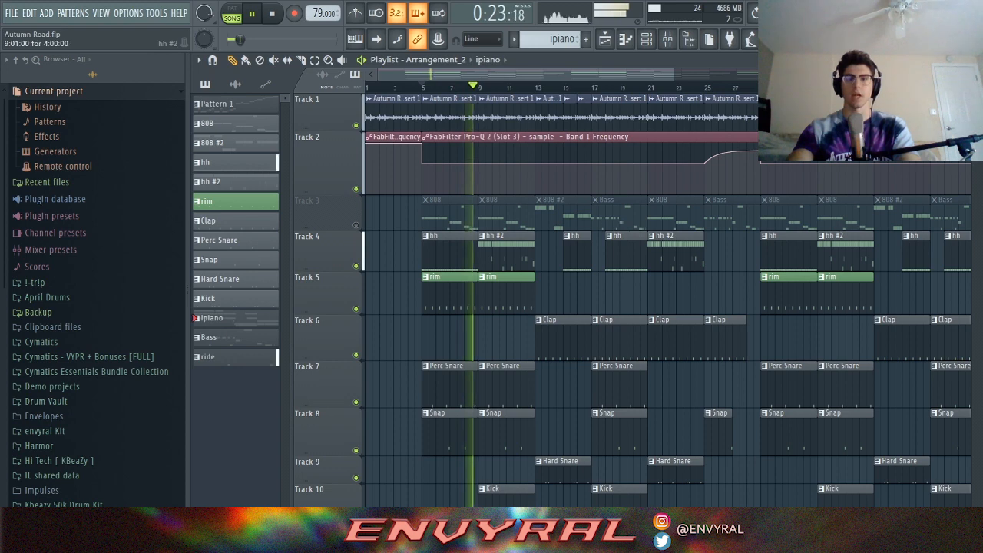
Step: Review the hh hi-hat clip's notes in the piano roll, then stop and return to the playlist
double_click(518, 259)
drag(491, 75, 295, 74)
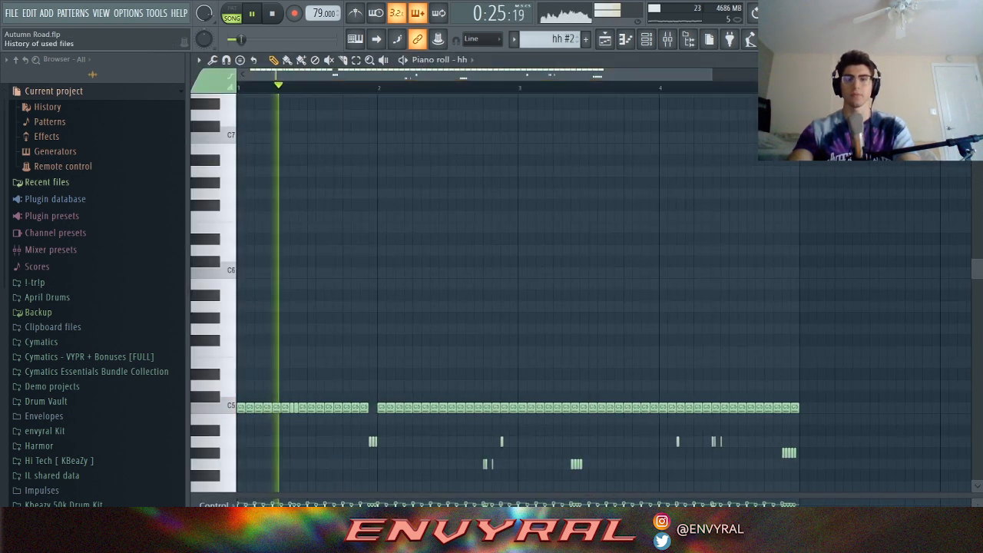
scroll(282, 112, down, 4)
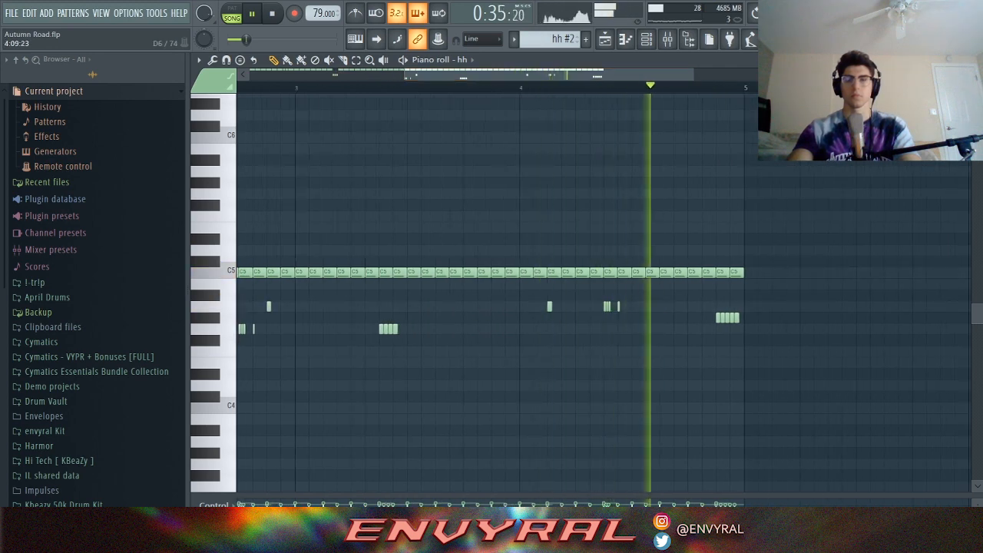
key(space)
key(F5)
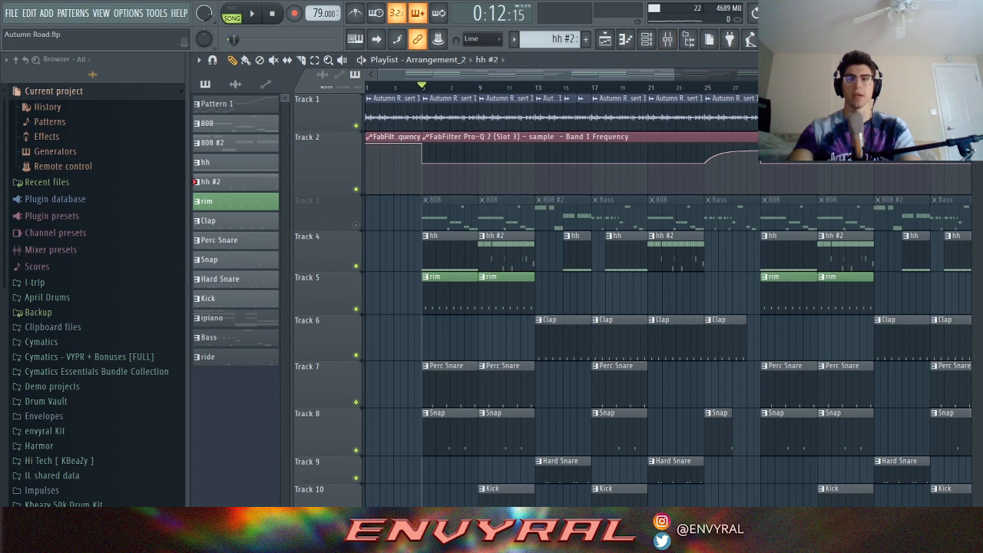
Step: Solo a band in FabFilter Pro-Q 2 on the sample mixer insert, then stop and unmute Track 3
key(F9)
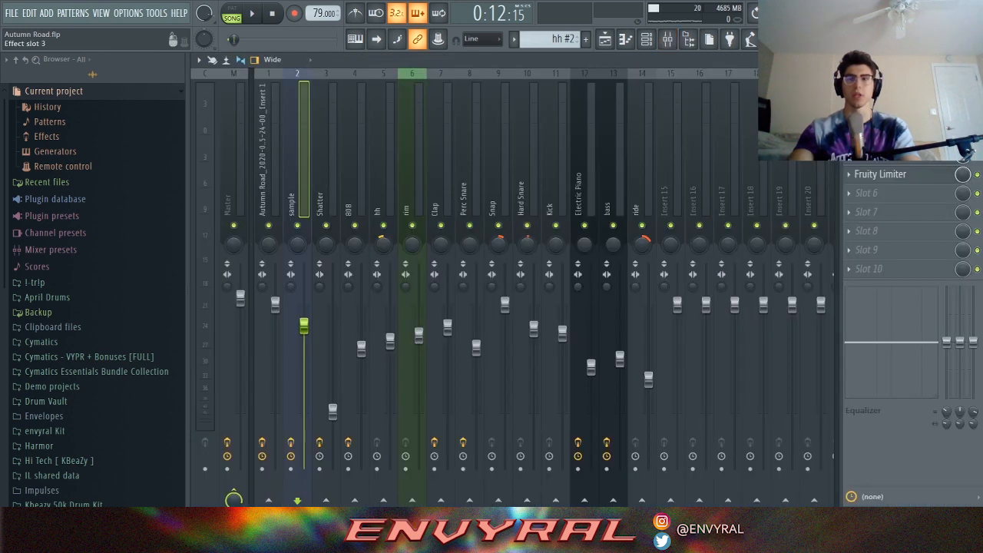
click(876, 136)
click(476, 229)
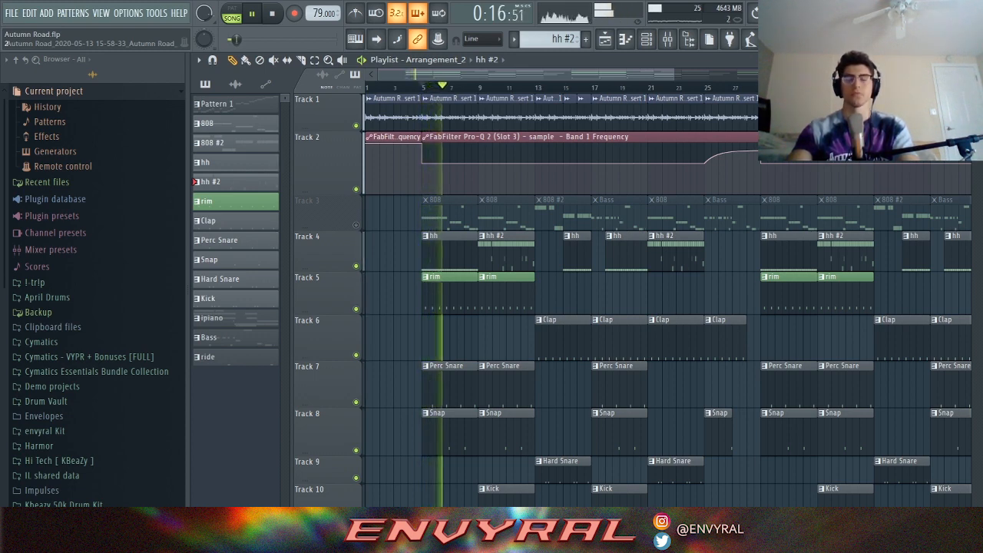
key(space)
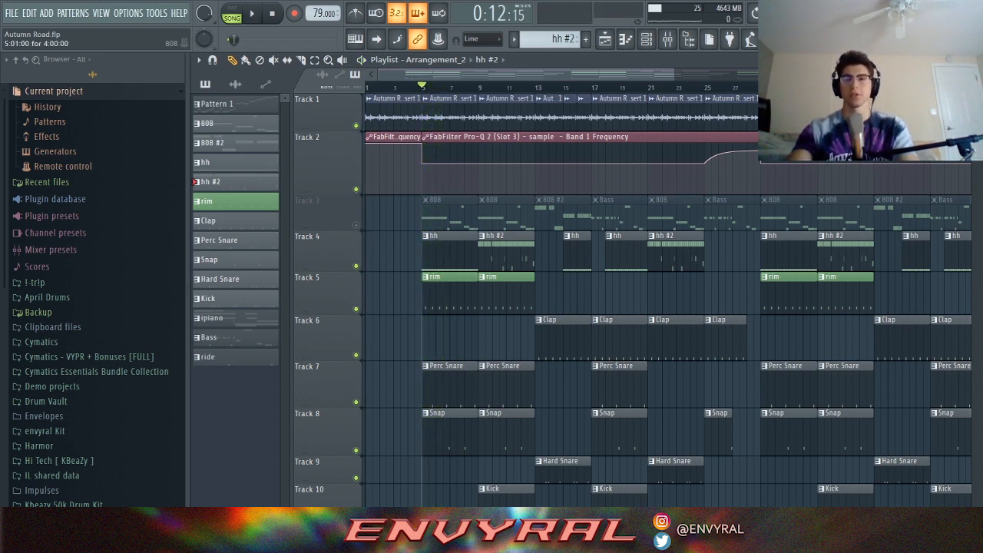
click(355, 225)
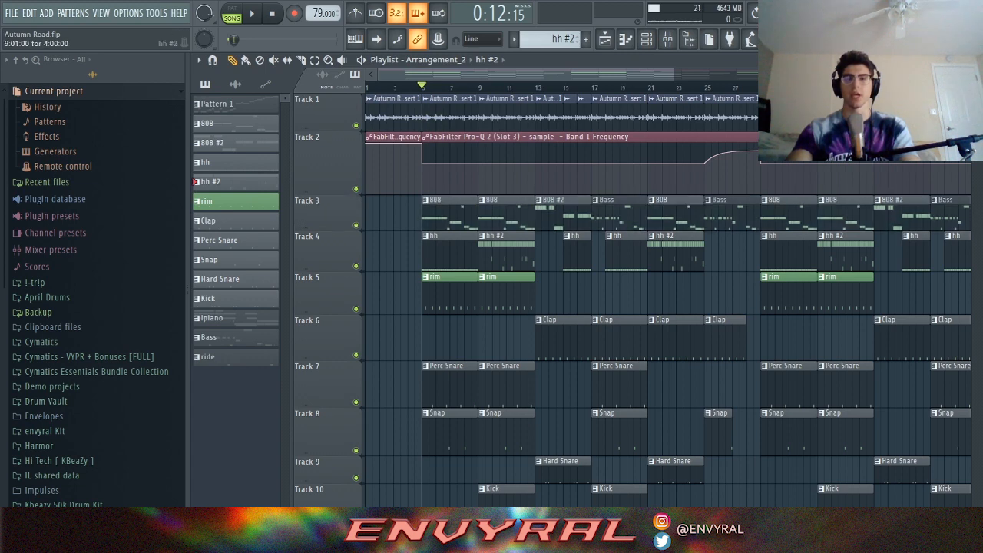
double_click(450, 215)
drag(691, 75, 857, 74)
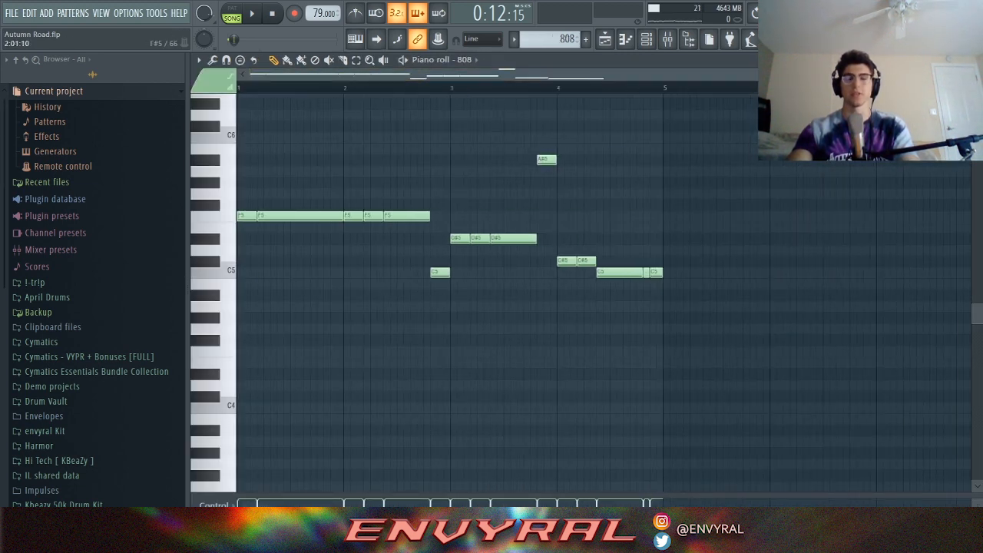
key(ctrl+a)
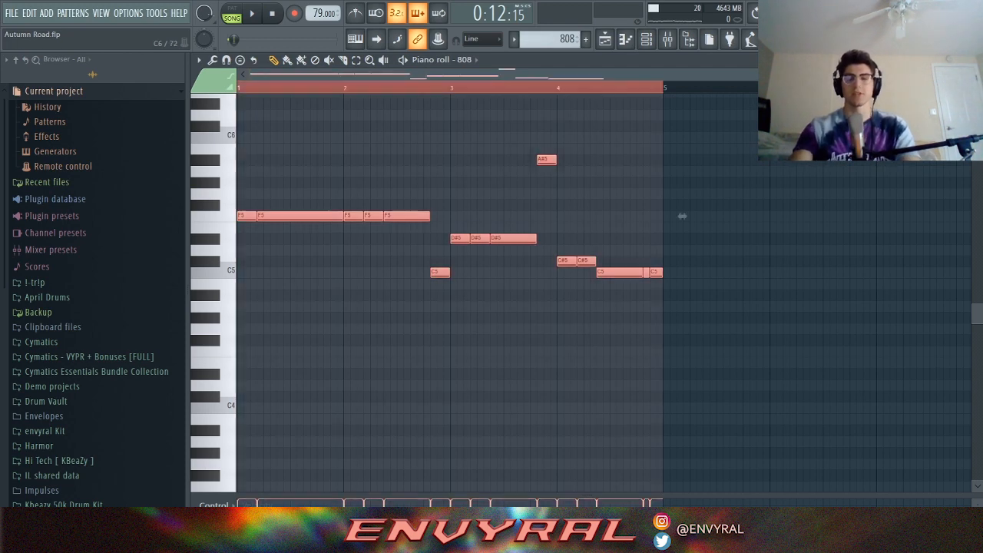
key(ctrl+Up)
key(ctrl+d)
scroll(492, 292, up, 4)
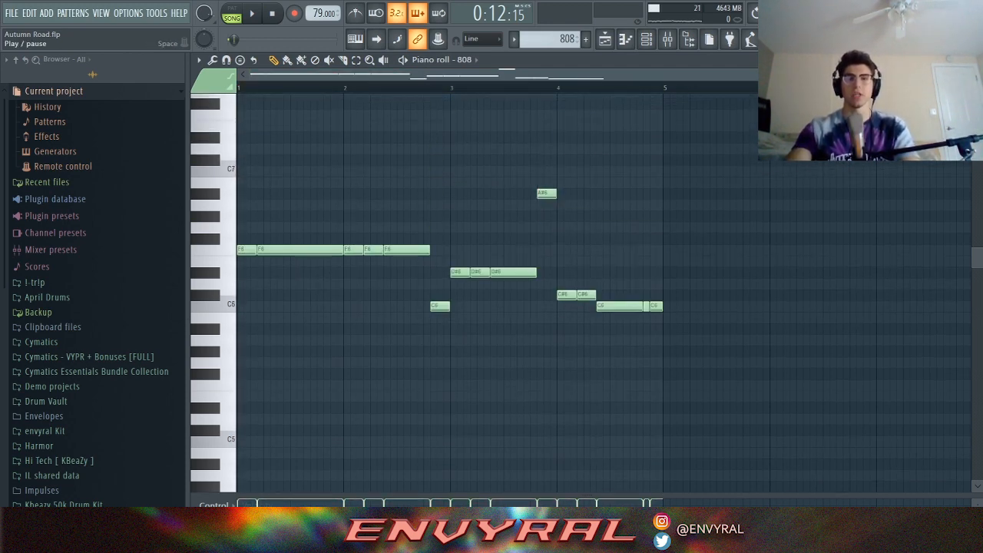
key(space)
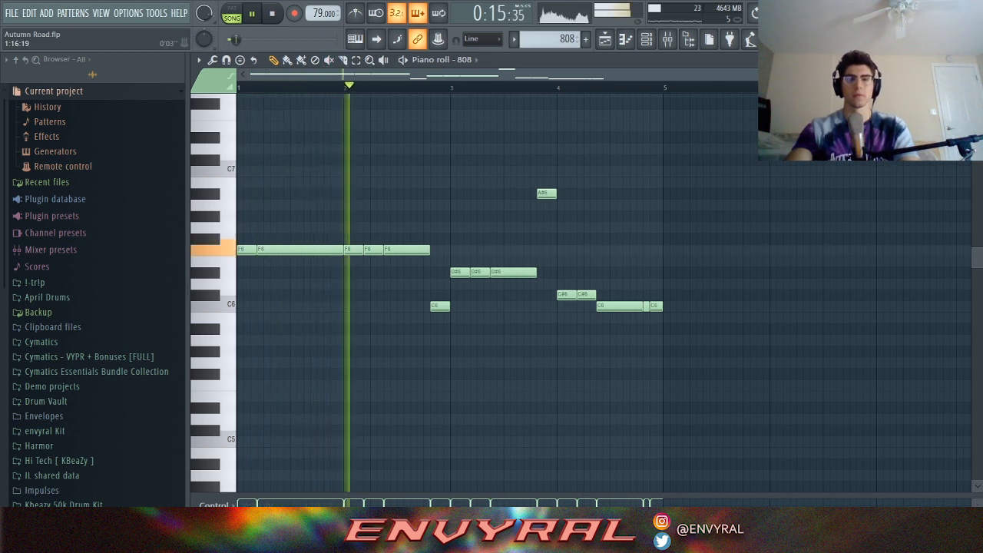
key(ctrl+a)
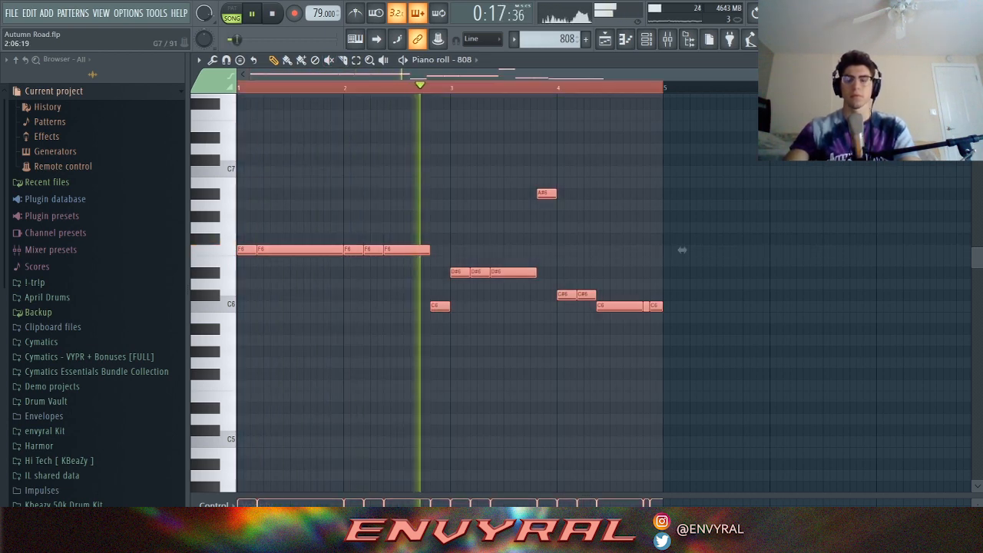
key(ctrl+Down)
key(ctrl+d)
scroll(682, 385, down, 3)
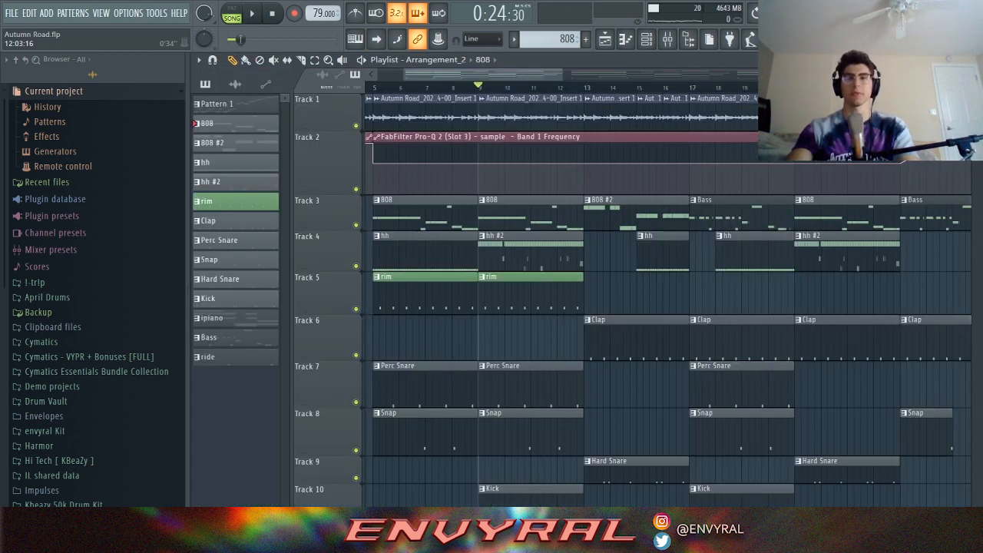
Step: Open a Track 11 ipiano clip to show its Omnisphere chord notes between D6 and C7
drag(563, 74, 582, 74)
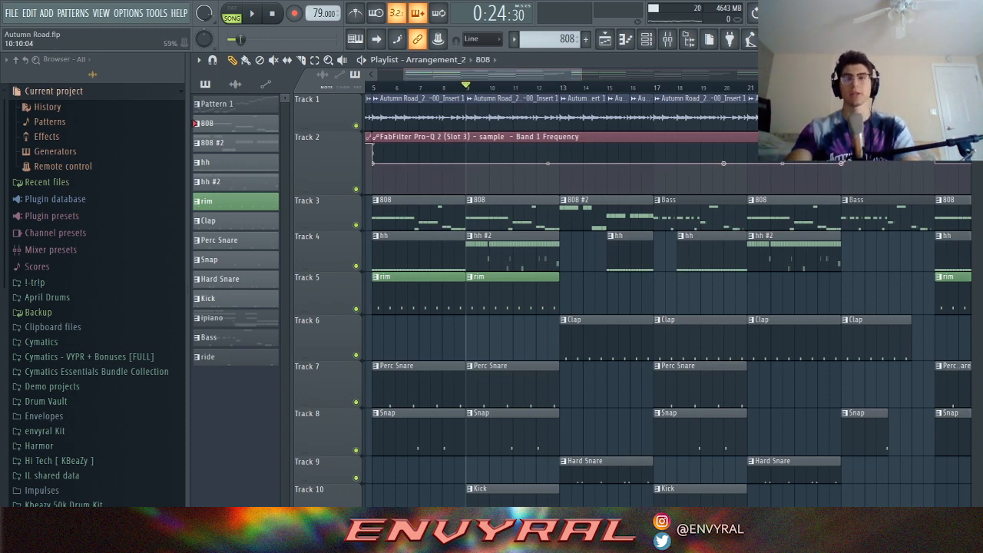
scroll(511, 319, down, 3)
scroll(662, 300, up, 3)
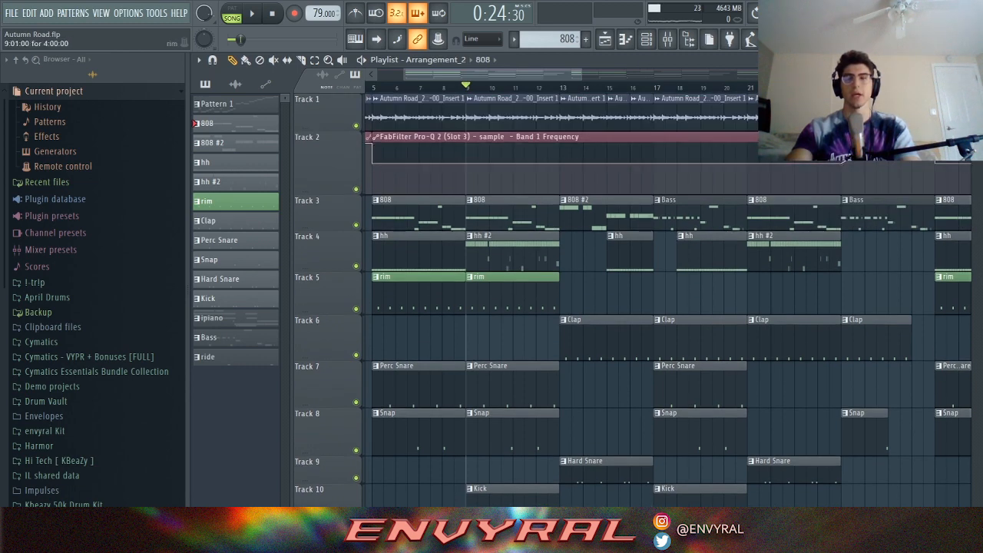
scroll(537, 322, down, 8)
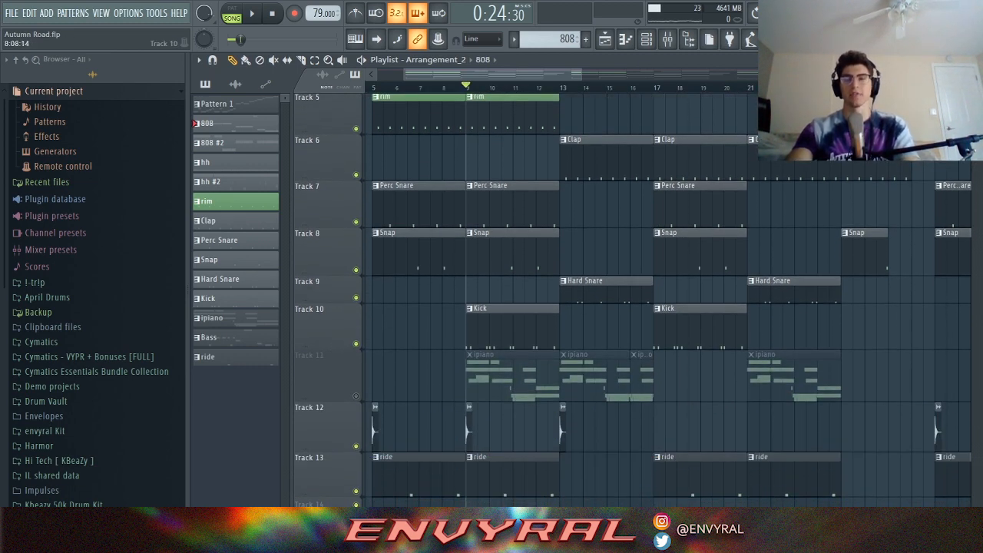
double_click(500, 377)
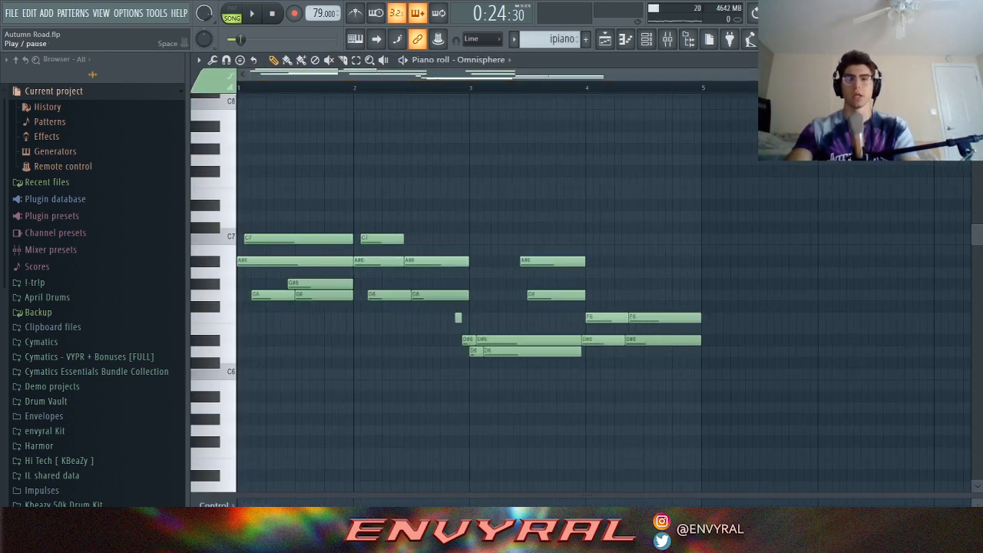
Step: Play the ipiano chords from the piano roll, stop, and return to the Arrangement_2 playlist
click(251, 13)
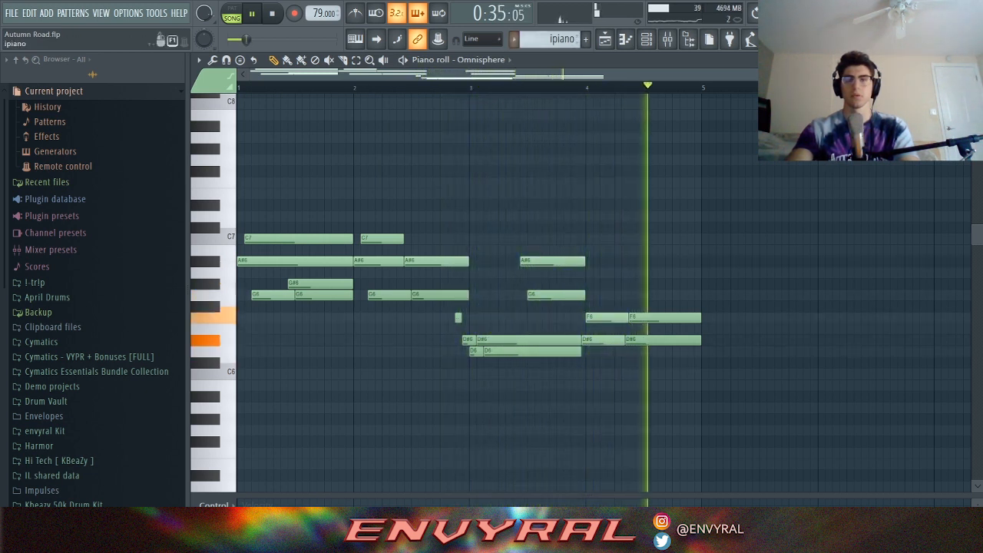
key(space)
click(646, 38)
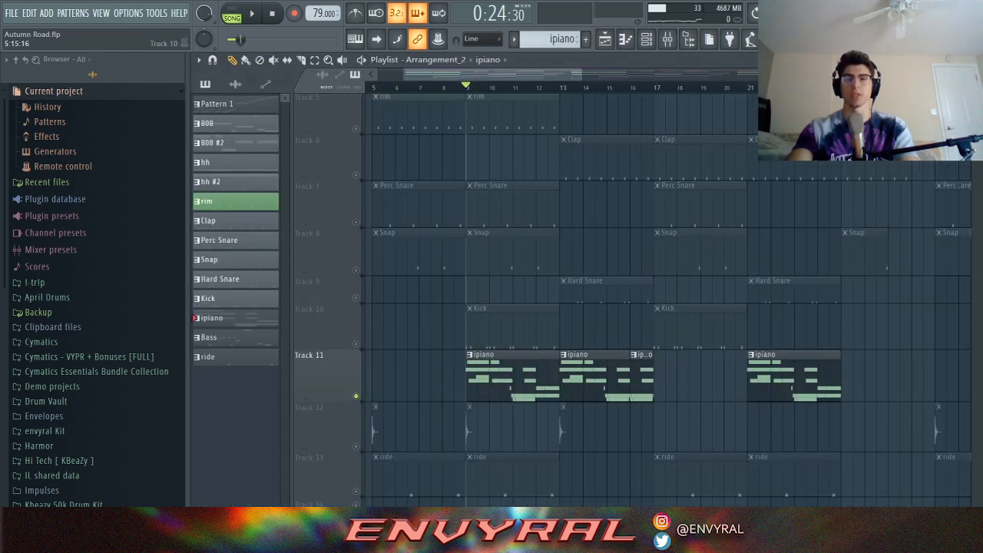
Step: Unsolo Track 11 so the ipiano plays with all tracks, and audition the arrangement from bars 9 and 13
right_click(356, 396)
scroll(418, 196, up, 2)
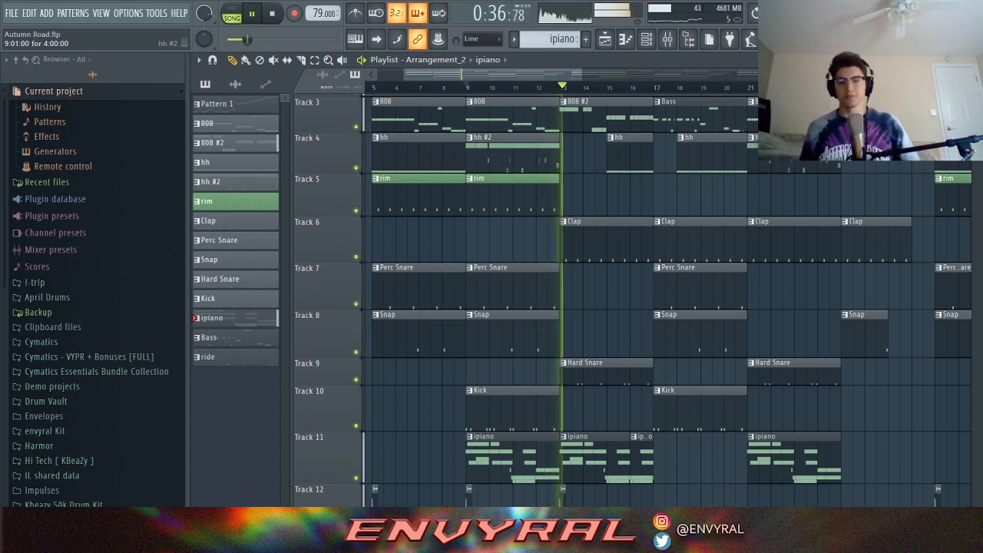
key(space)
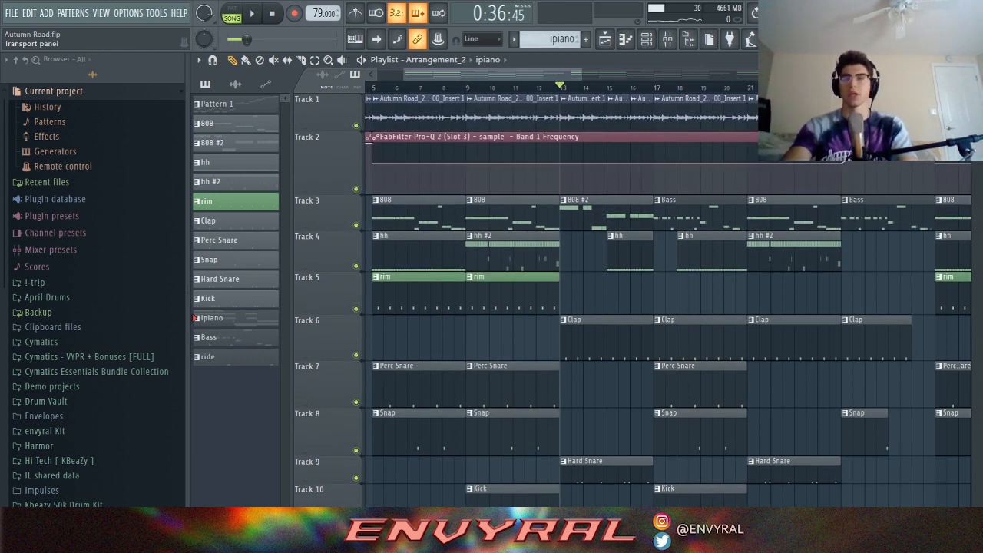
key(space)
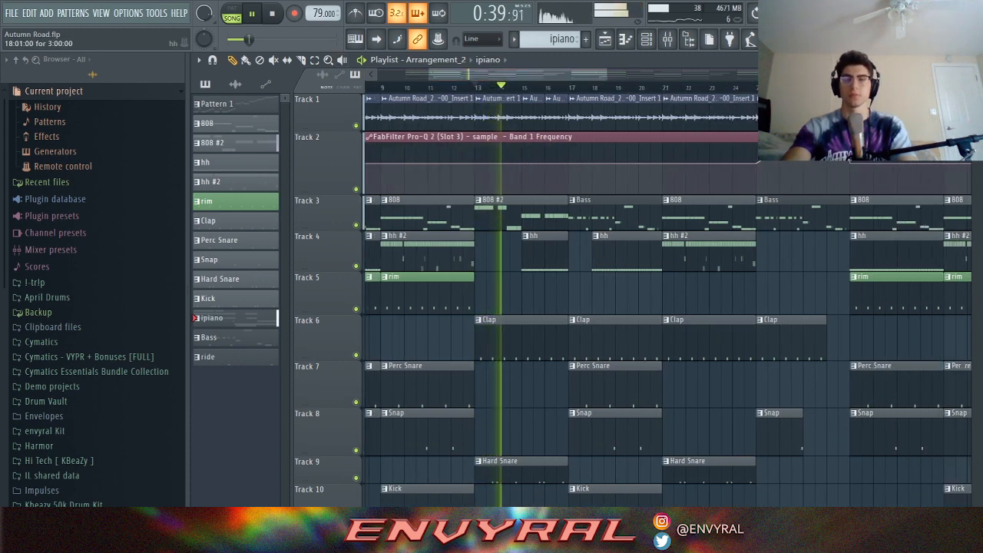
scroll(630, 300, down, 1)
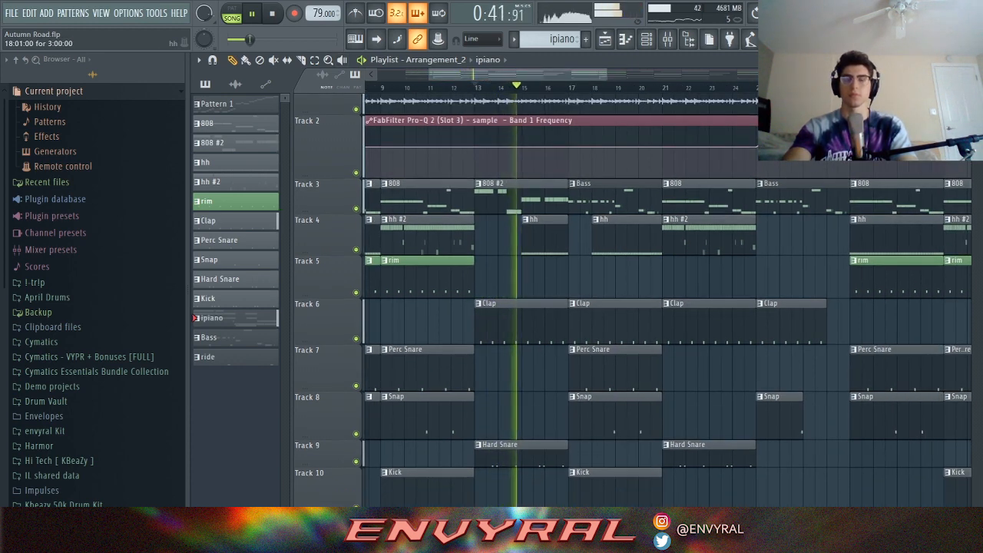
scroll(630, 300, down, 2)
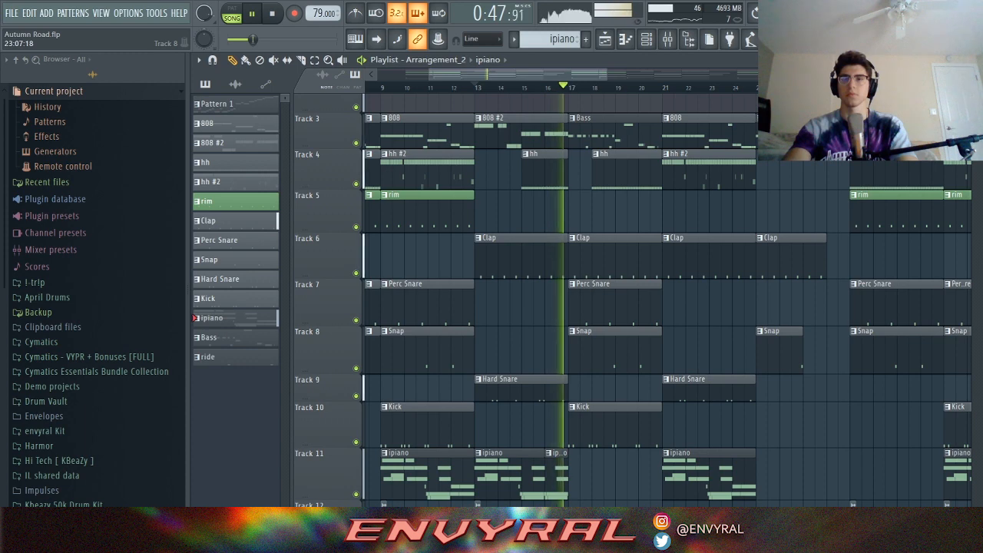
key(space)
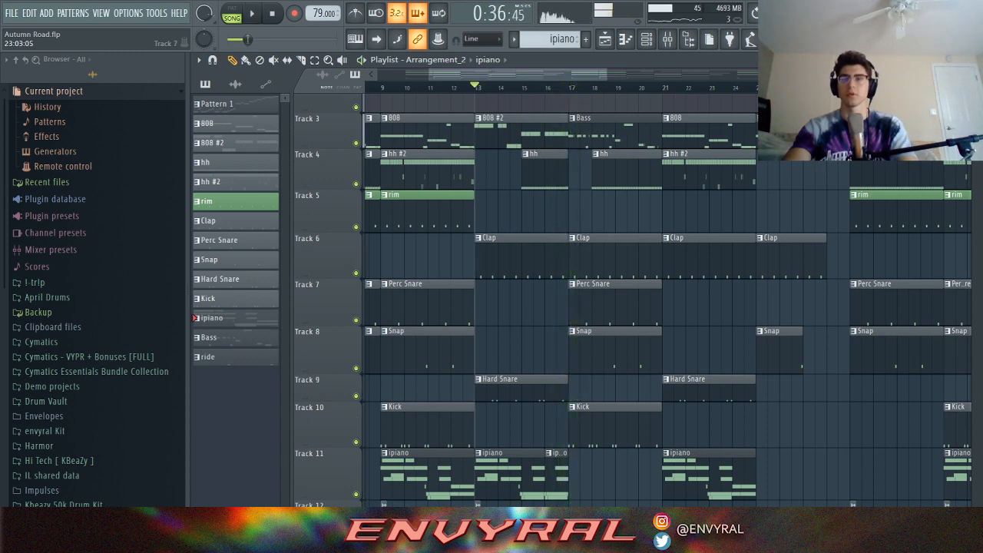
Step: Set the playback start to bar 17 and open a Bass clip's notes in the piano roll
click(569, 87)
scroll(571, 126, up, 2)
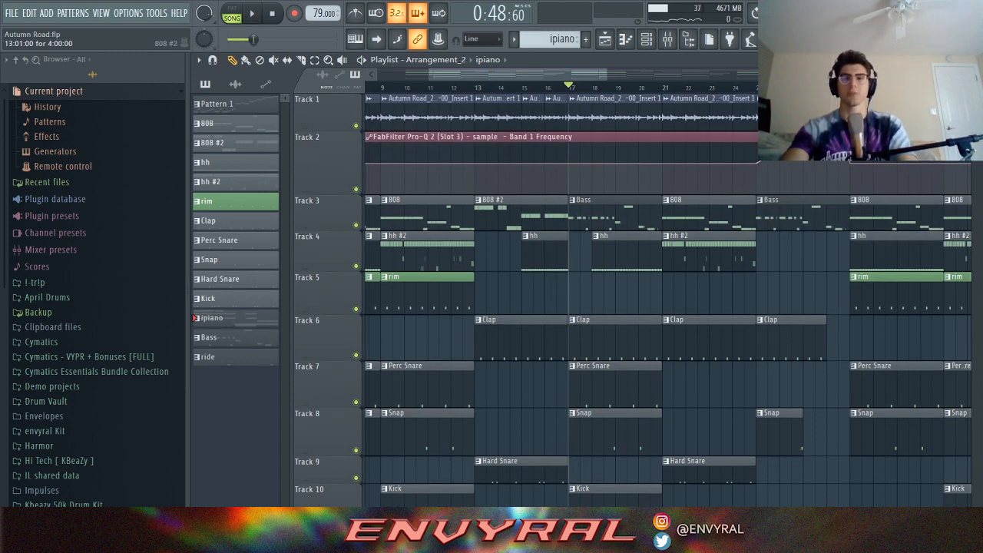
double_click(590, 214)
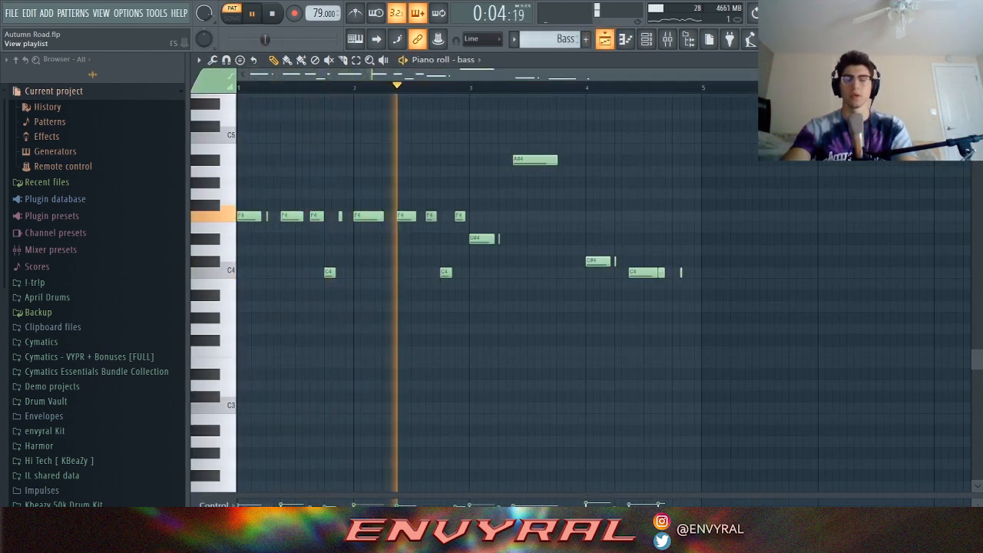
Step: Show the Arrangement_2 playlist again and switch the transport from PAT to SONG mode
key(F5)
key(l)
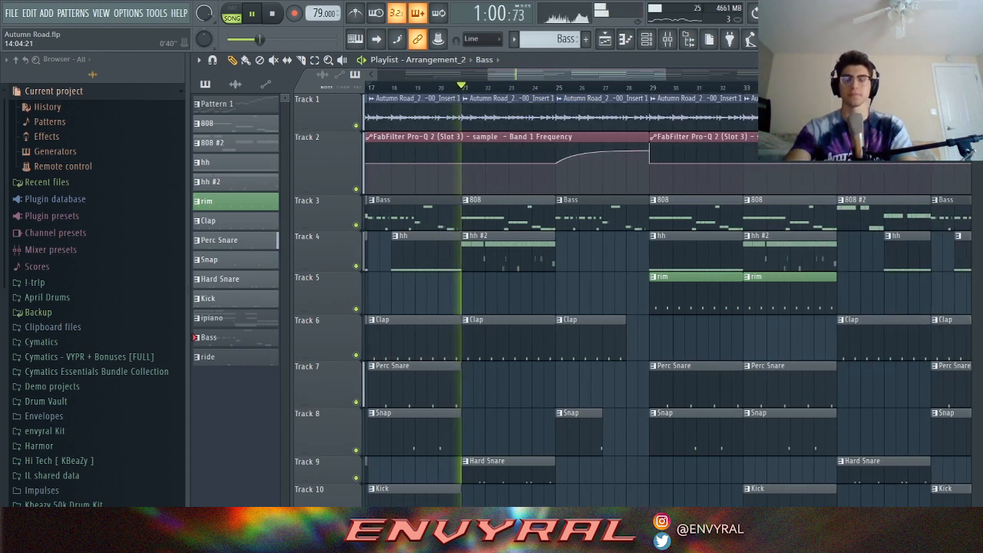
Step: Stop playback, zoom the Arrangement_2 playlist out, and replay the full song from bar 1
scroll(500, 123, down, 1)
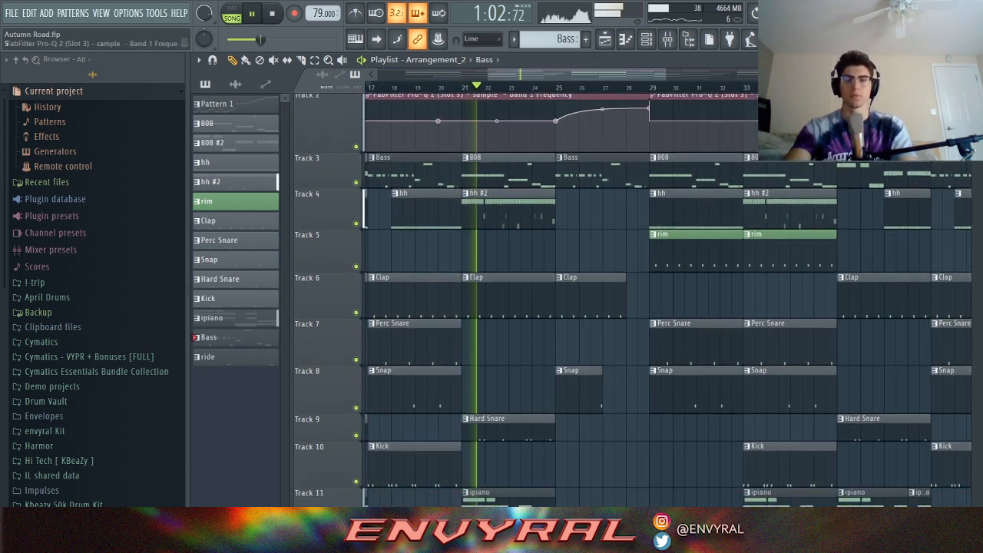
scroll(538, 146, down, 1)
scroll(543, 183, up, 2)
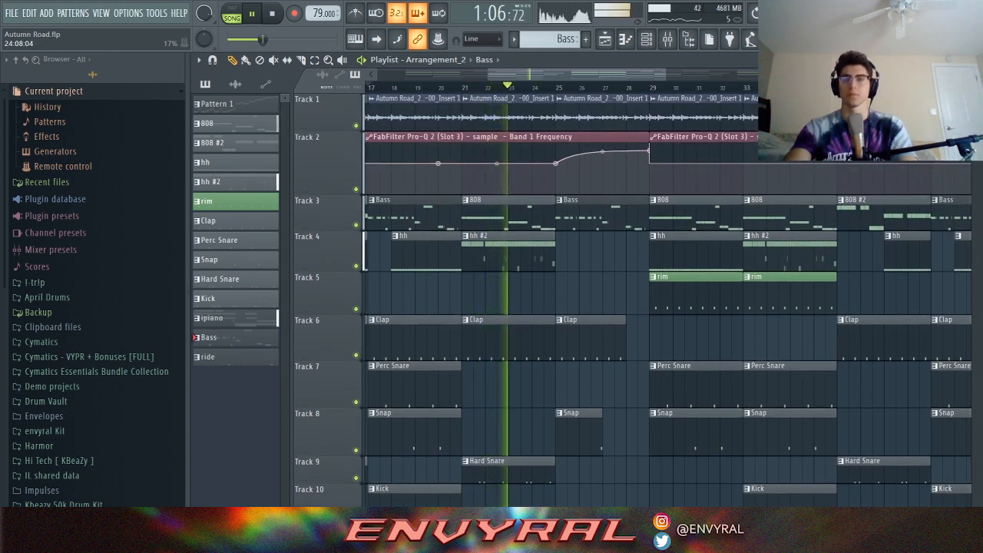
key(space)
scroll(653, 117, down, 3)
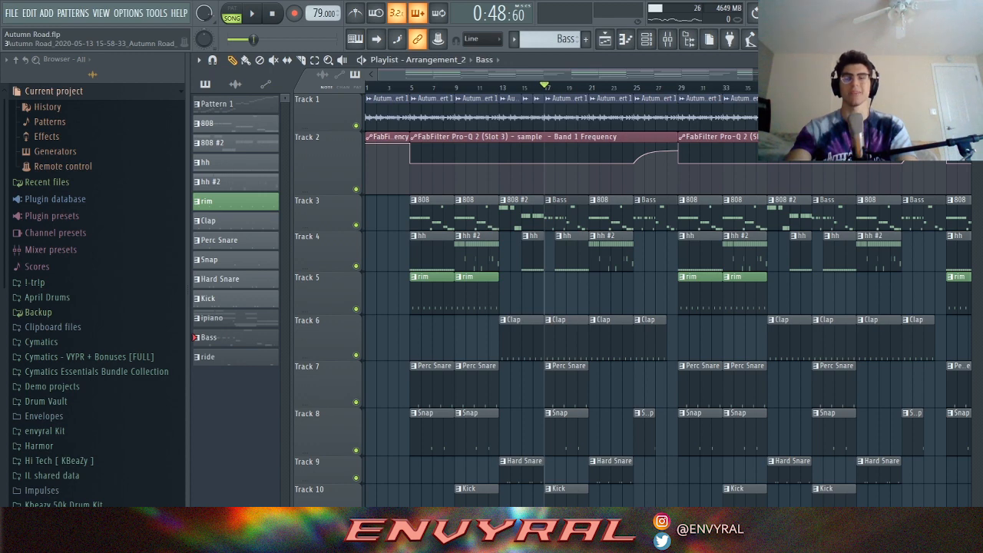
scroll(560, 300, down, 2)
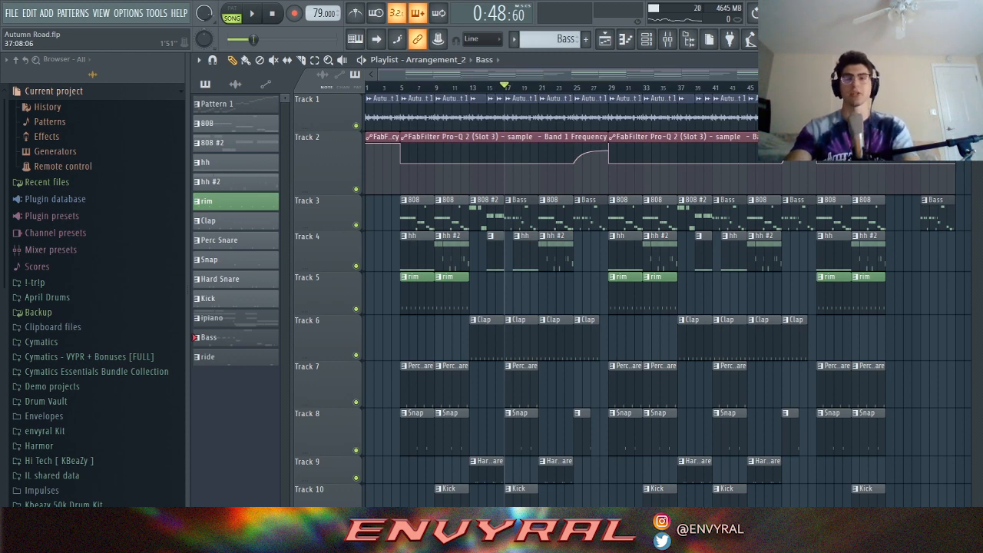
key(space)
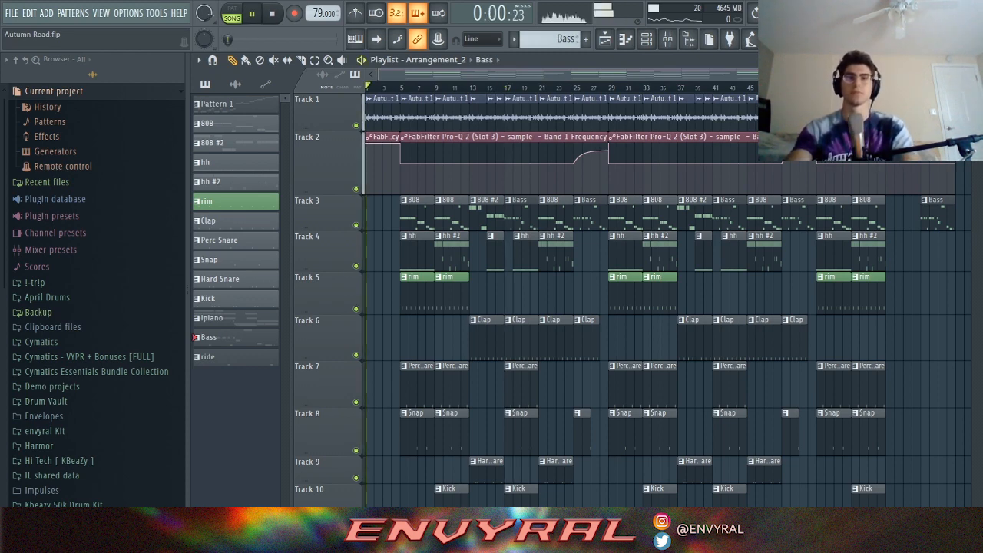